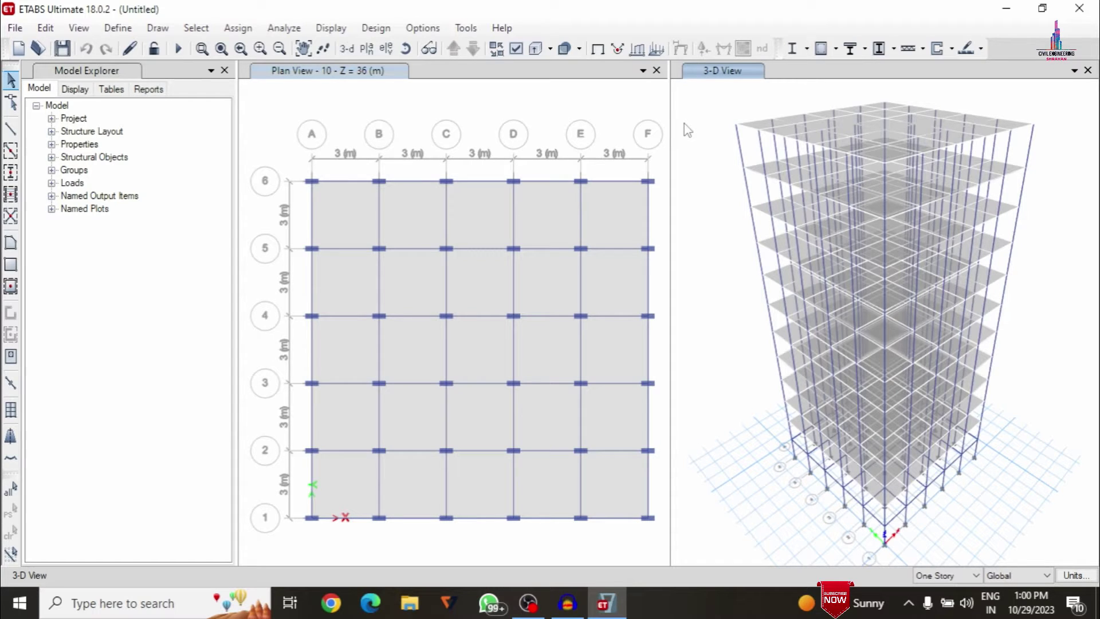
- Review the M30 and HYSD500 entries among the model's defined materials
{"action": "left_click", "coordinate": [246, 294]}
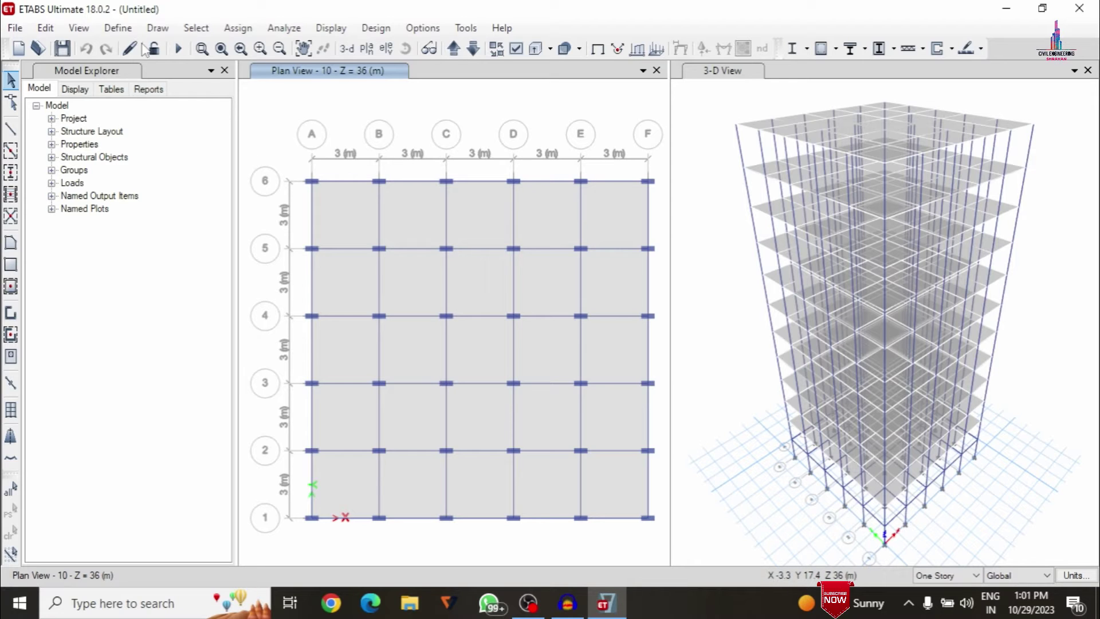
{"action": "left_click", "coordinate": [118, 29]}
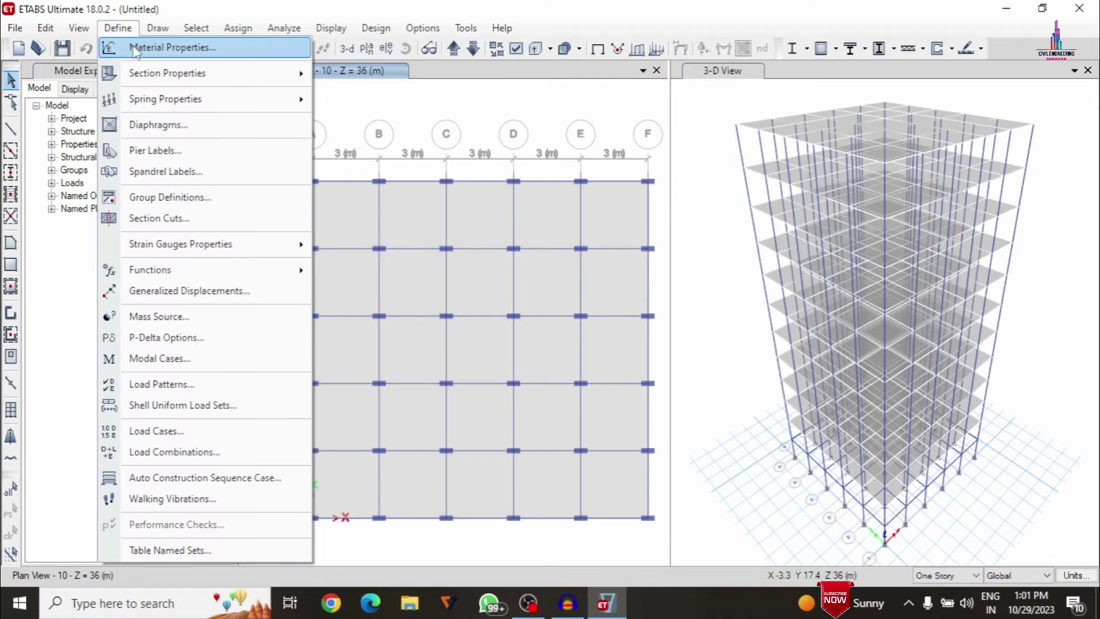
{"action": "left_click", "coordinate": [149, 44]}
{"action": "left_click", "coordinate": [415, 255]}
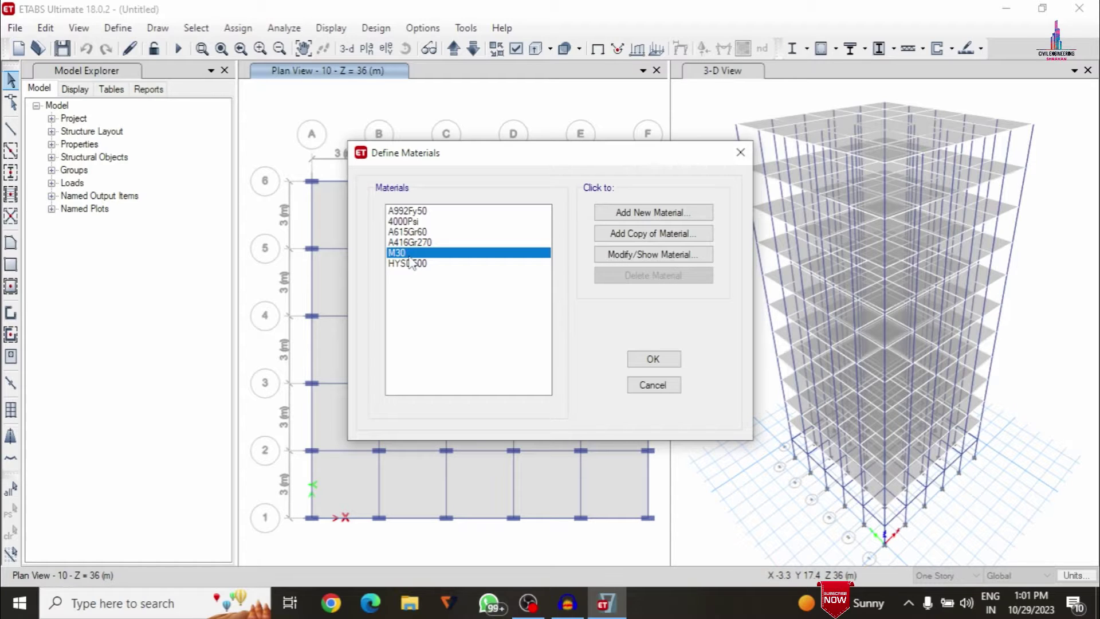
{"action": "left_click", "coordinate": [409, 265]}
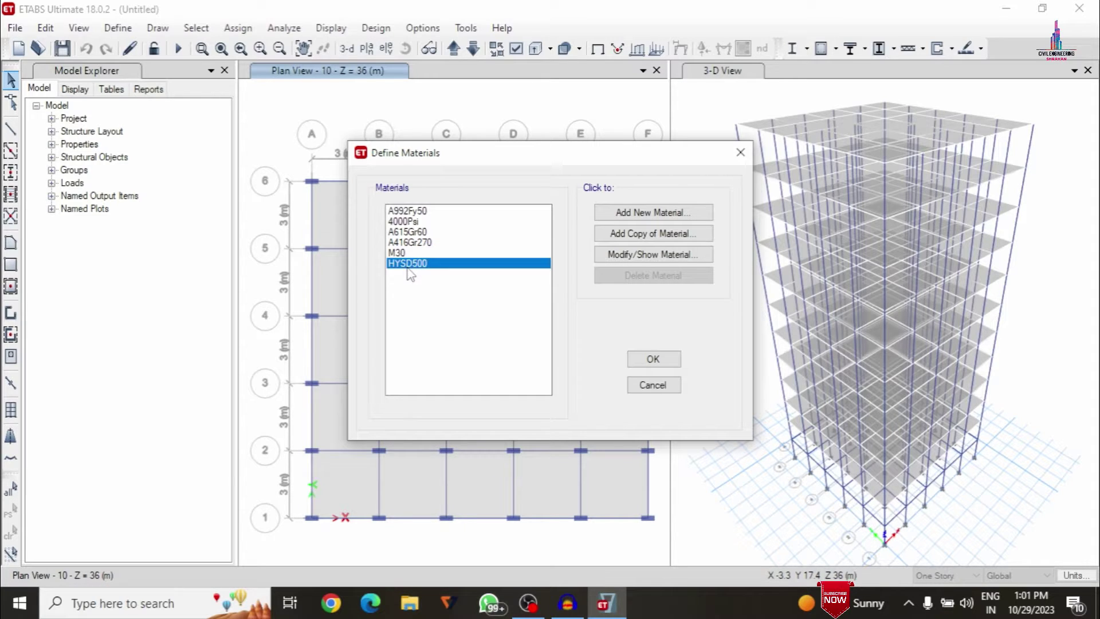
{"action": "left_click", "coordinate": [651, 361]}
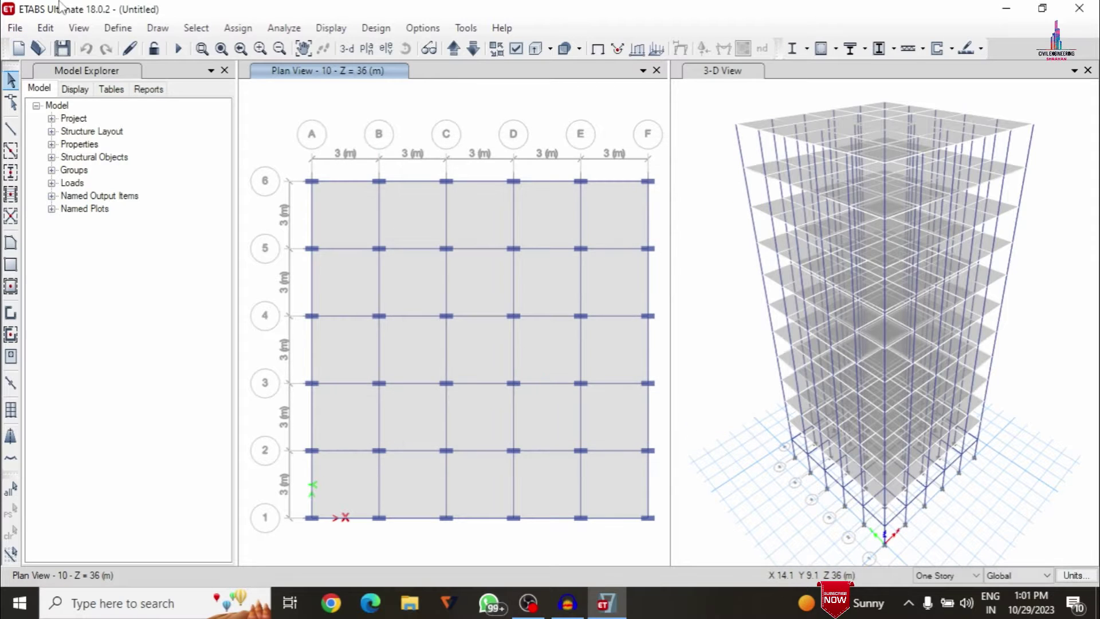
- Review the frame section list and inspect the property data of column section C0.6X0.23 without changing it
{"action": "left_click", "coordinate": [118, 31]}
{"action": "mouse_move", "coordinate": [172, 73]}
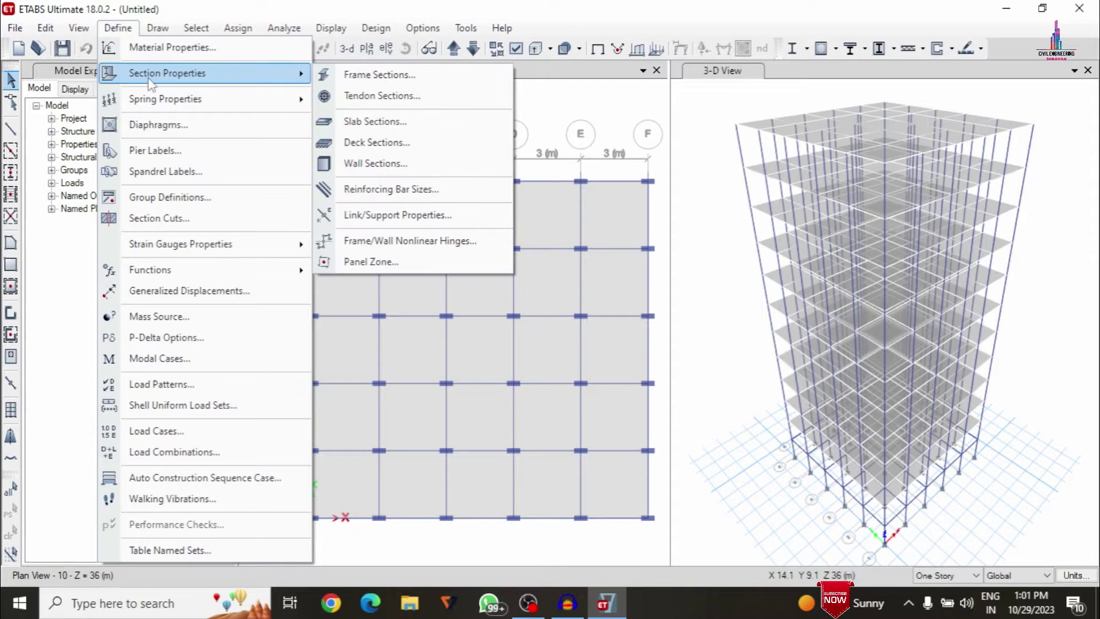
{"action": "left_click", "coordinate": [351, 79]}
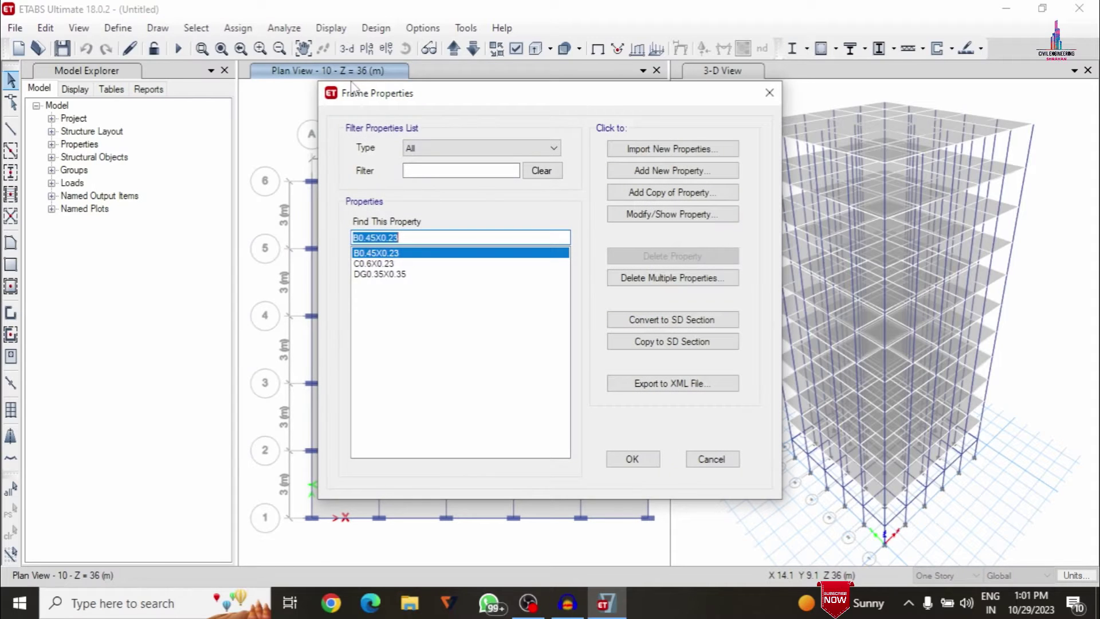
{"action": "left_click", "coordinate": [383, 258]}
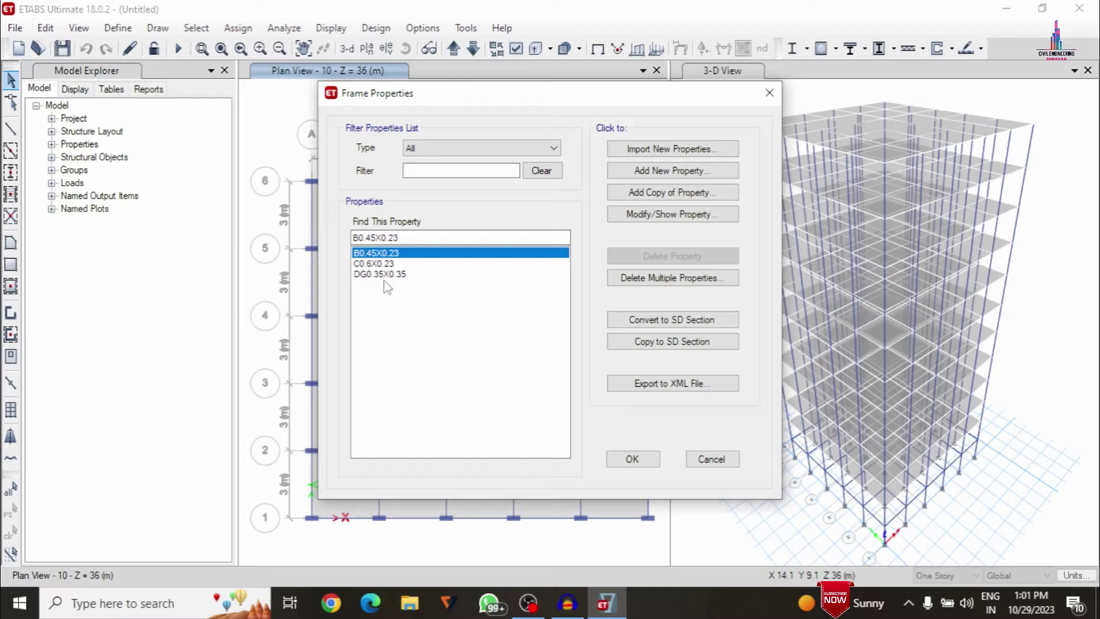
{"action": "left_click", "coordinate": [395, 264]}
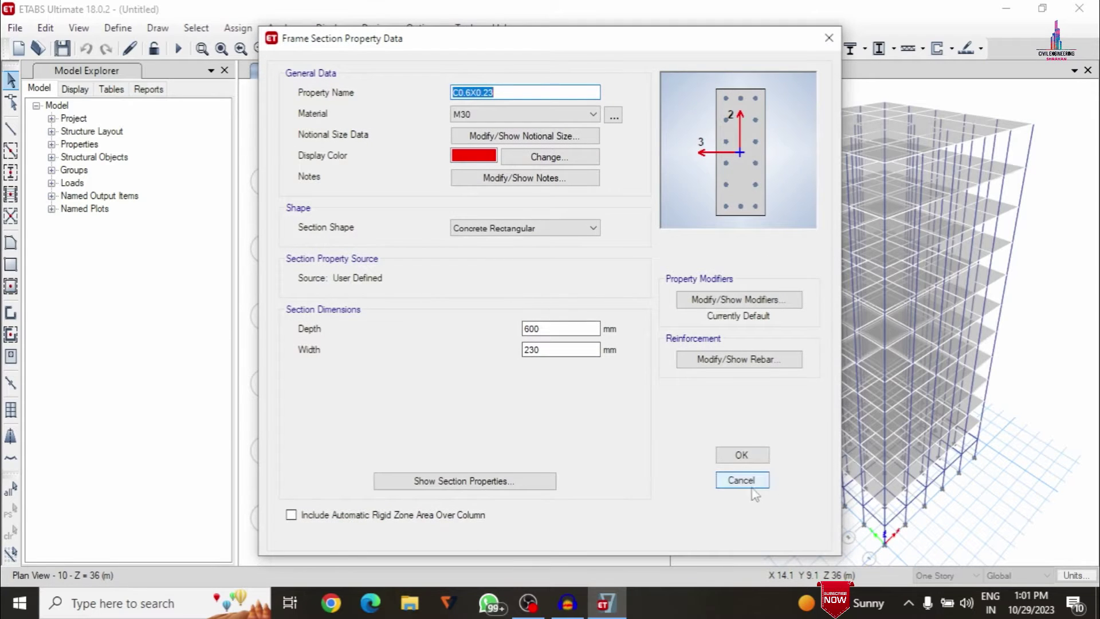
{"action": "left_click", "coordinate": [745, 482]}
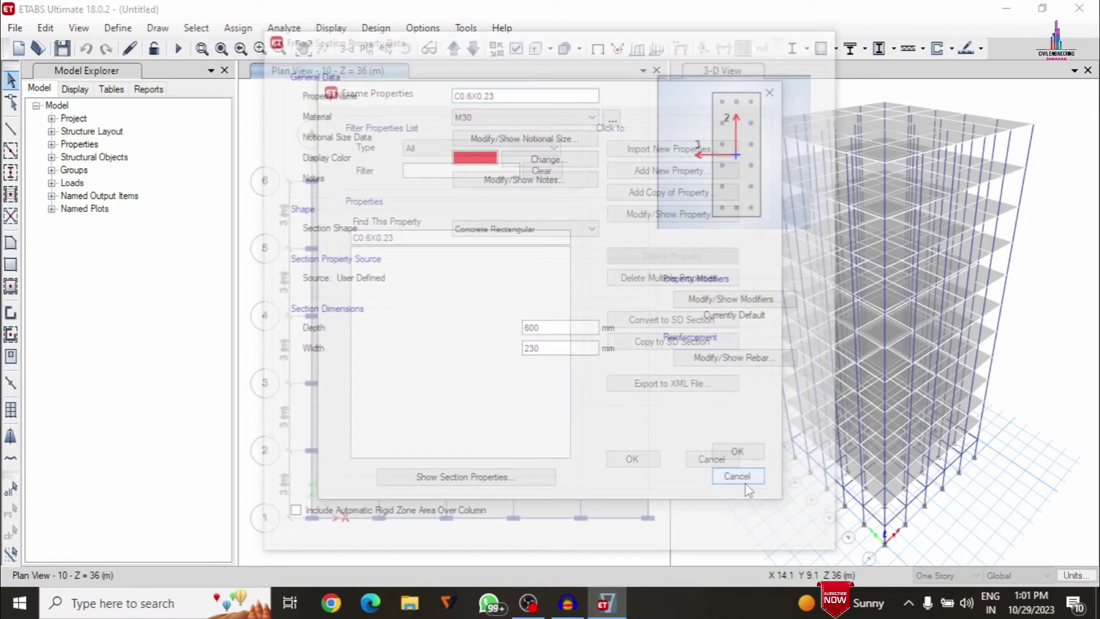
{"action": "left_click", "coordinate": [711, 458]}
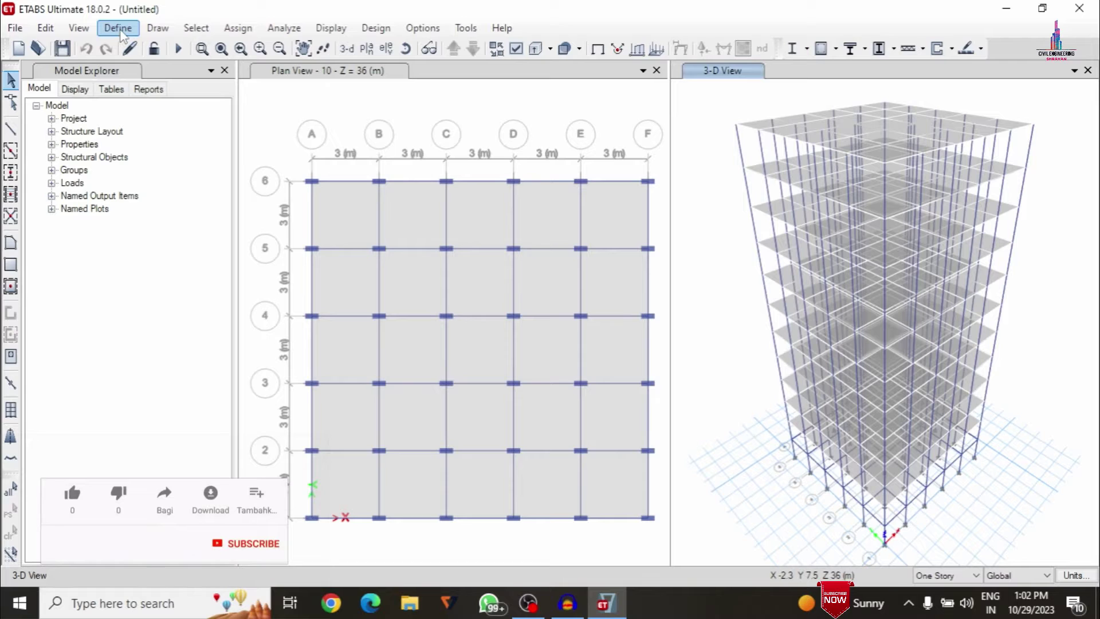
- Review the defined load patterns and inspect the IS 1893:2016 lateral load settings of the EQX pattern
{"action": "left_click", "coordinate": [118, 29]}
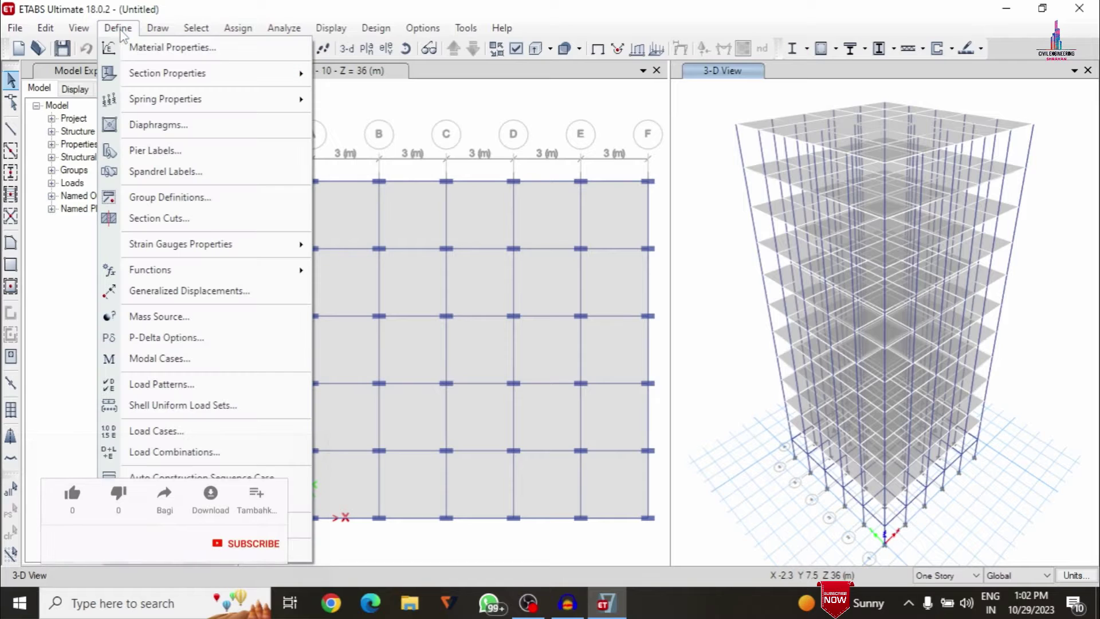
{"action": "left_click", "coordinate": [169, 385]}
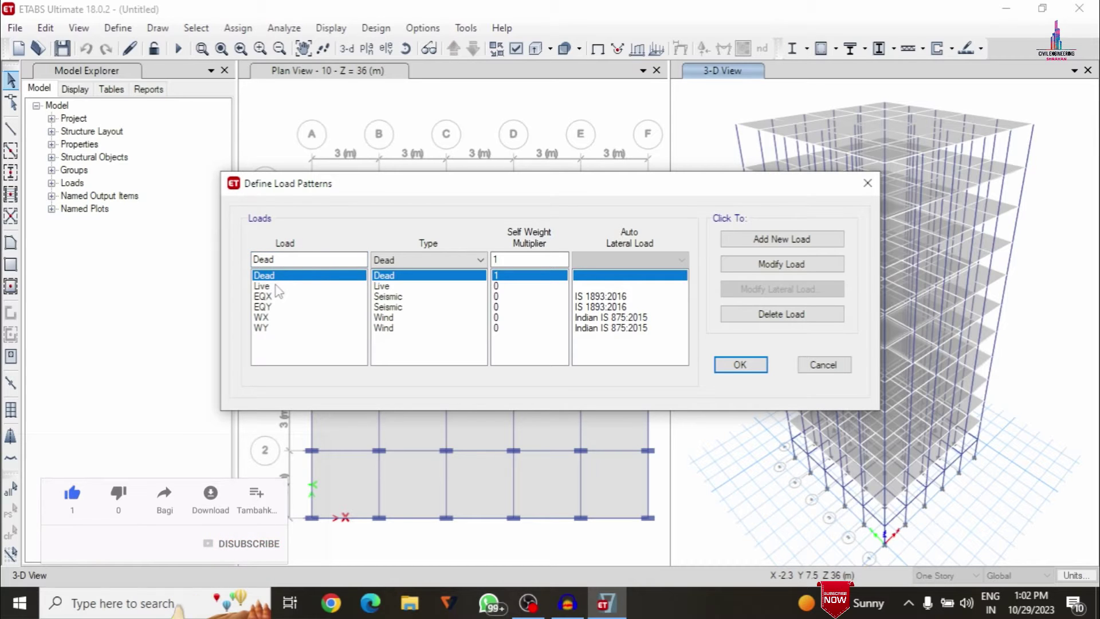
{"action": "left_click", "coordinate": [276, 286]}
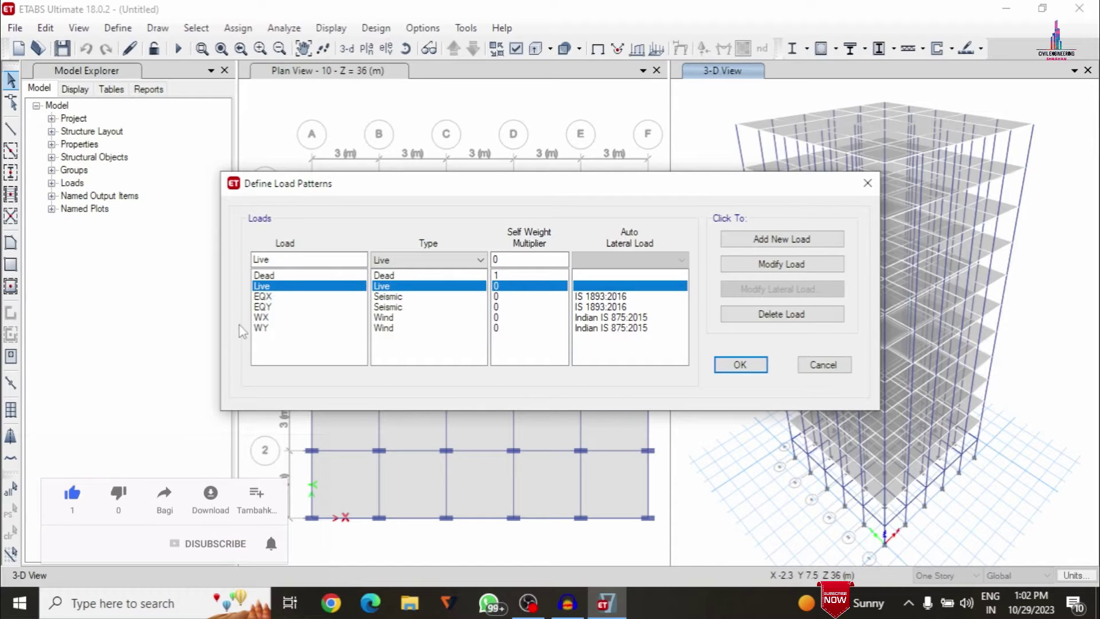
{"action": "left_click", "coordinate": [279, 298]}
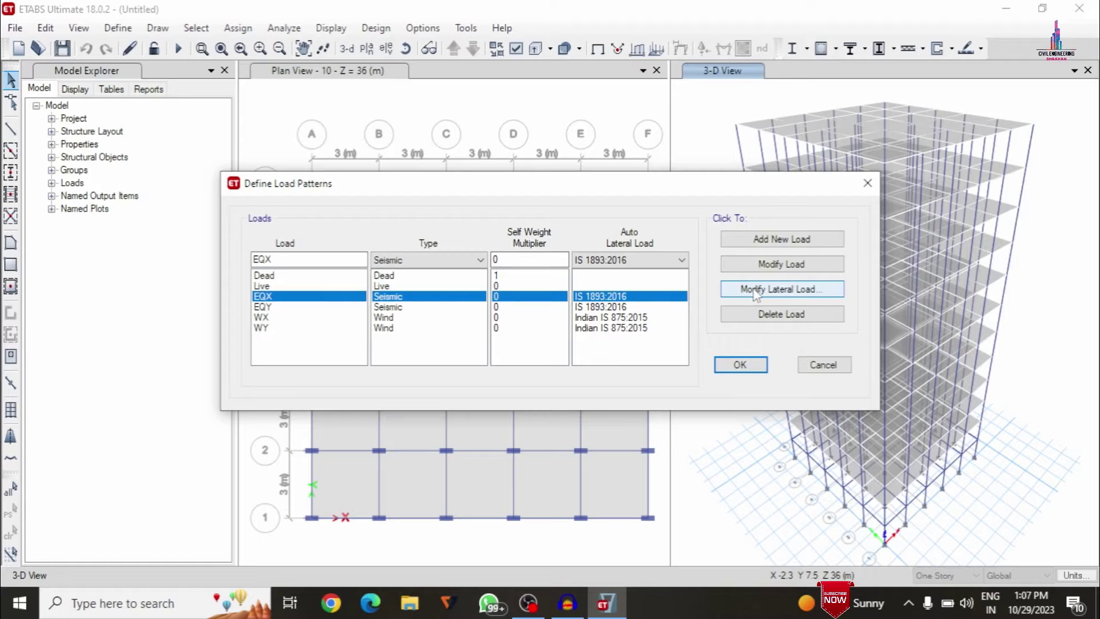
{"action": "left_click", "coordinate": [781, 289]}
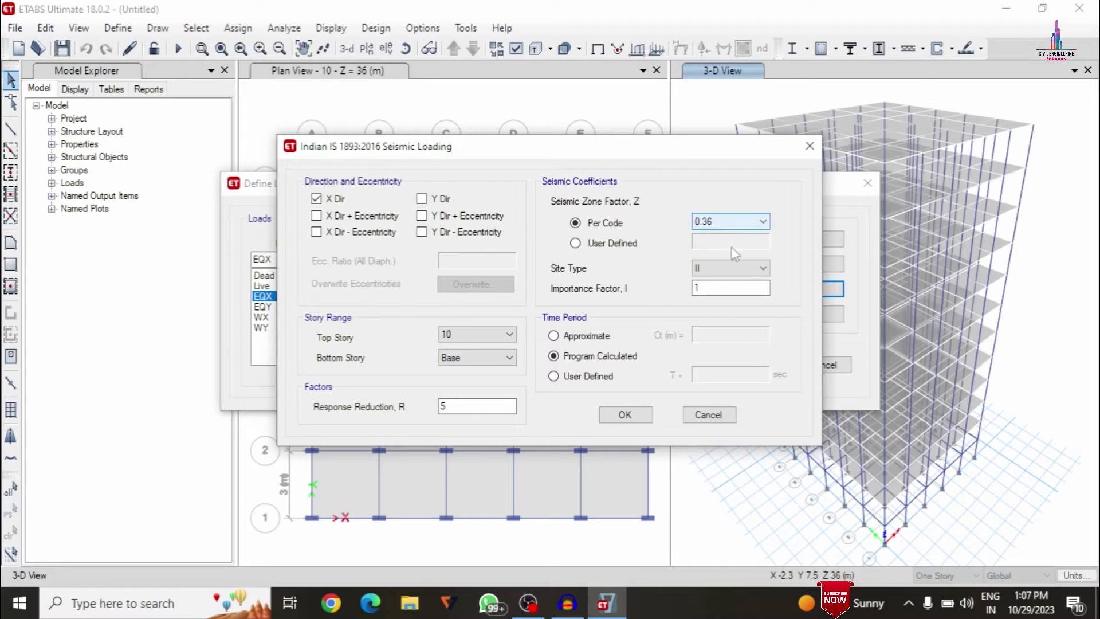
{"action": "left_click", "coordinate": [634, 413]}
- Inspect the Indian IS 875:2015 wind load settings of the WX pattern and close the load pattern definitions
{"action": "left_click", "coordinate": [385, 317]}
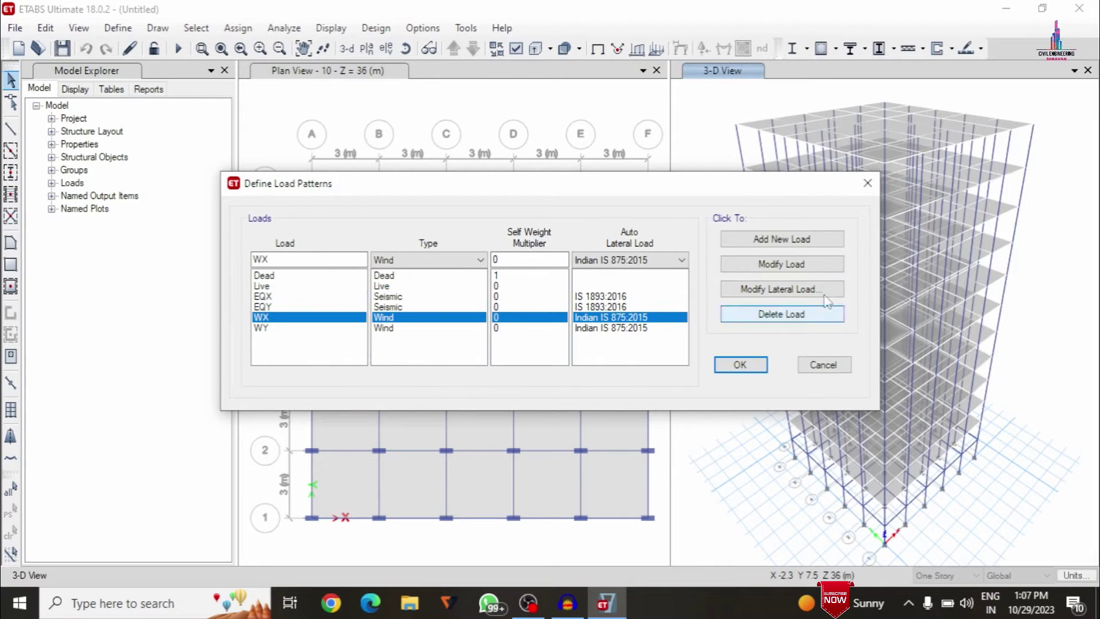
{"action": "left_click", "coordinate": [781, 289]}
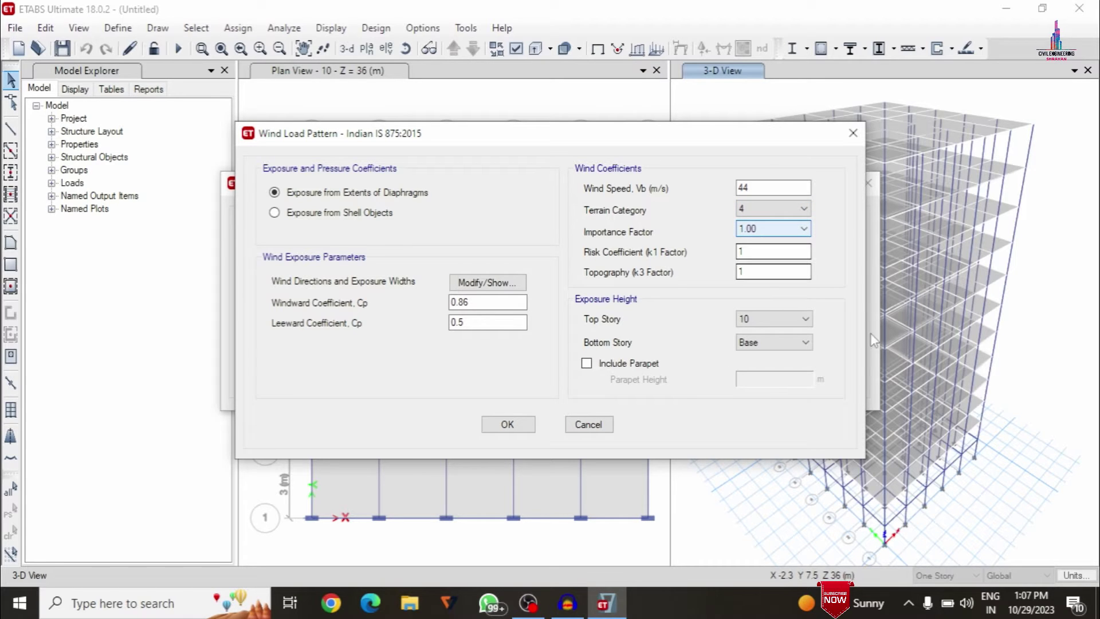
{"action": "left_click", "coordinate": [507, 424]}
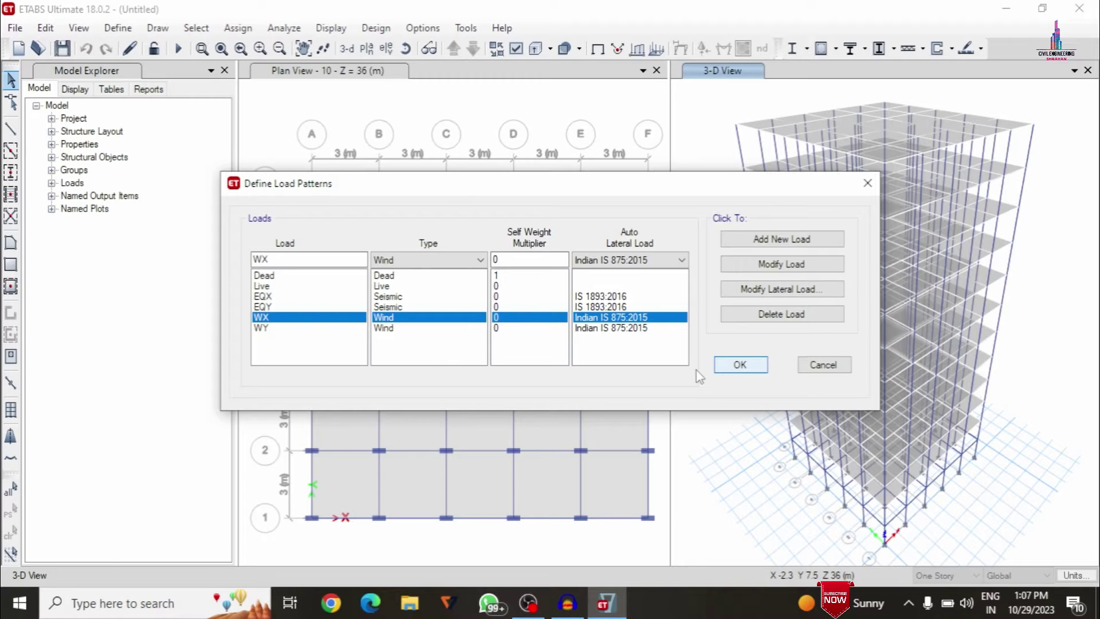
{"action": "key", "text": "Return"}
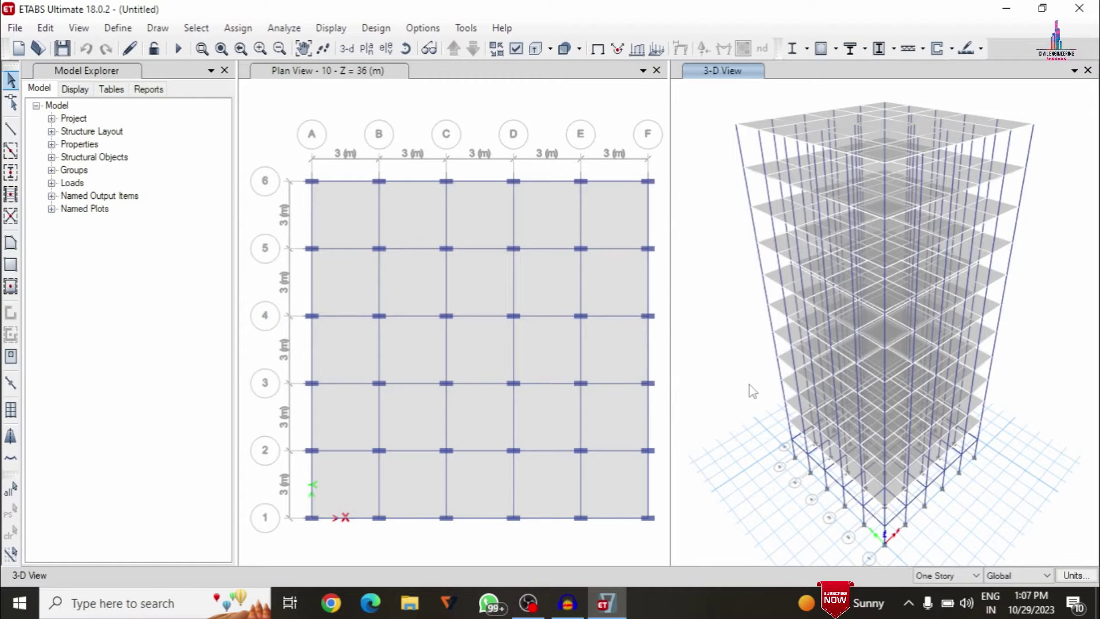
- Inspect the loads assigned to the story 10 slab panel between grids D-E and 5-6
{"action": "right_click", "coordinate": [556, 207]}
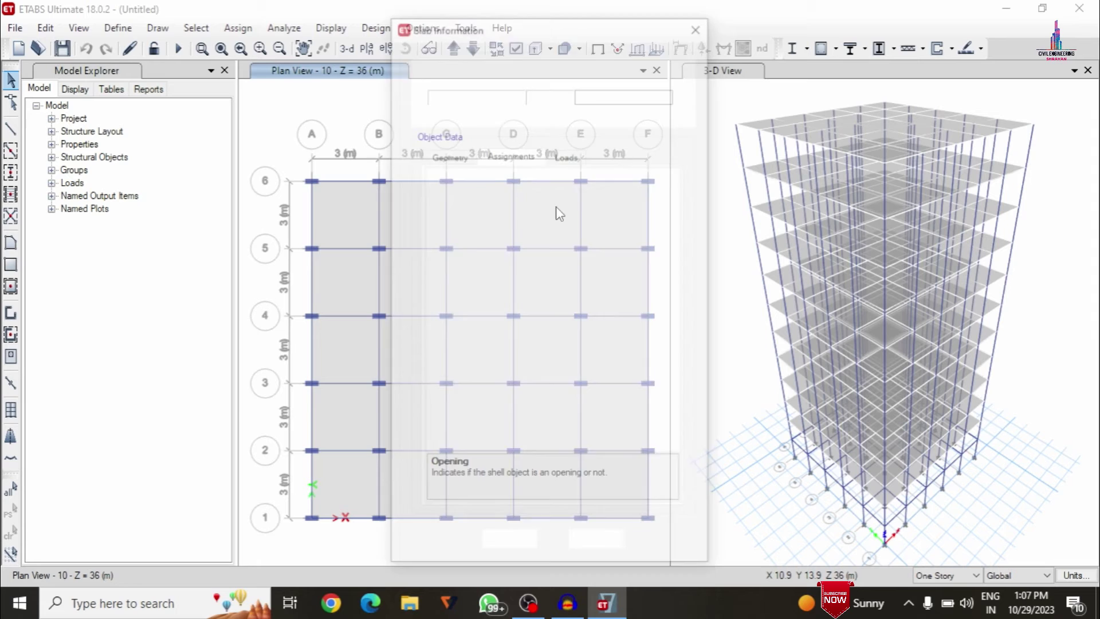
{"action": "left_click", "coordinate": [567, 153]}
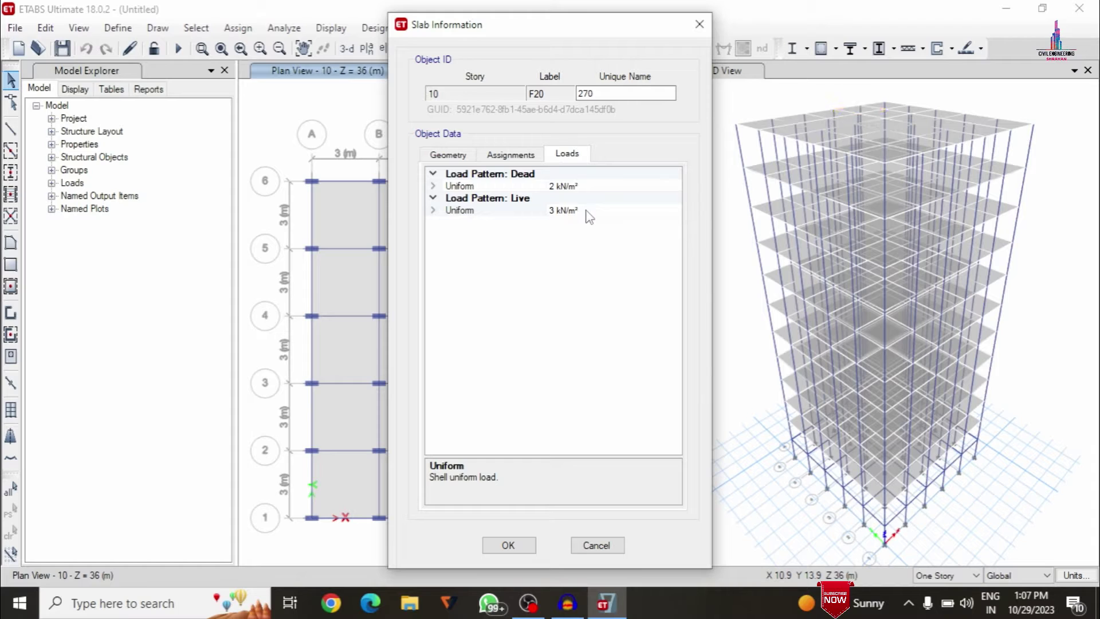
{"action": "left_click", "coordinate": [700, 24]}
- Inspect the loads assigned to the story 10 beam on grid line 6 between grids E and F
{"action": "left_click", "coordinate": [614, 182]}
{"action": "right_click", "coordinate": [614, 182]}
{"action": "left_click", "coordinate": [608, 155]}
{"action": "left_click", "coordinate": [569, 155]}
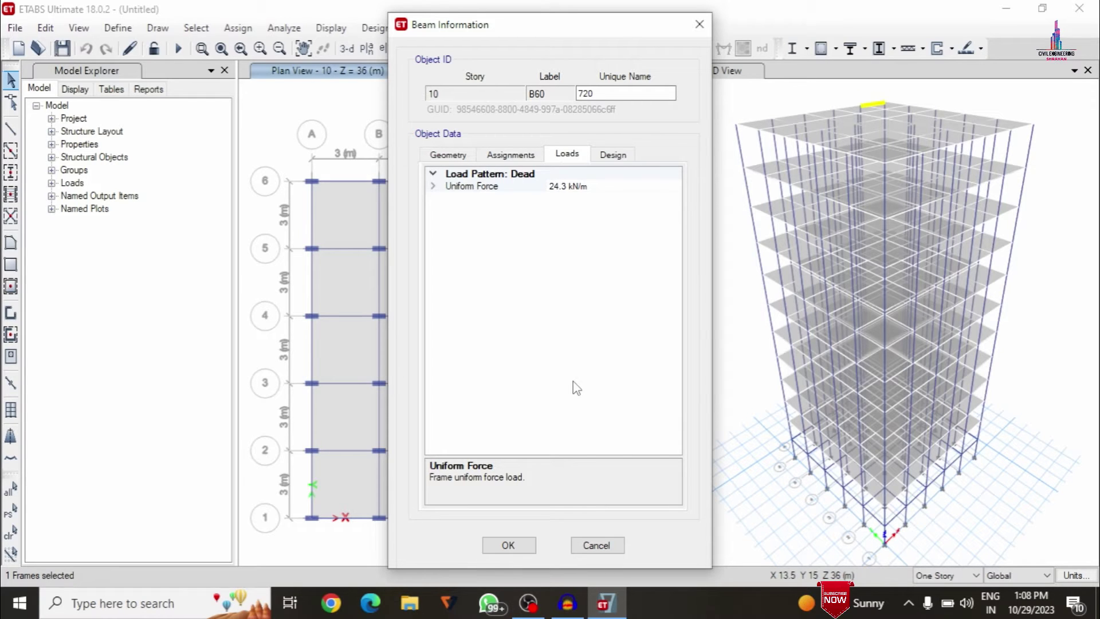
{"action": "left_click", "coordinate": [596, 545]}
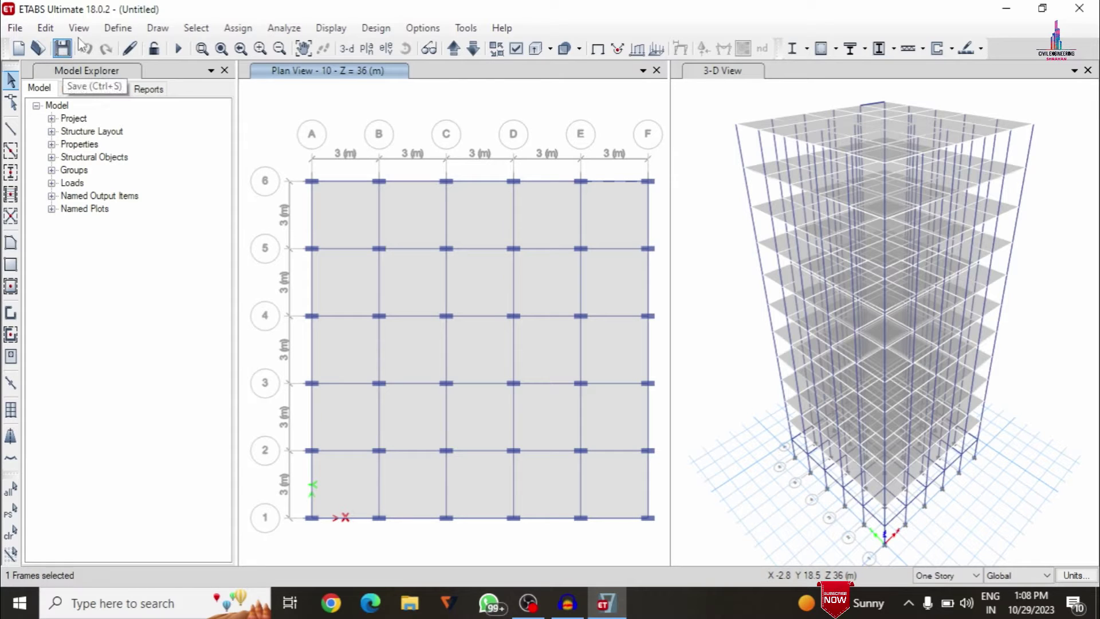
- Add an IS 1893:2016 response spectrum function named RSA 1 with seismic zone V
{"action": "left_click", "coordinate": [116, 28]}
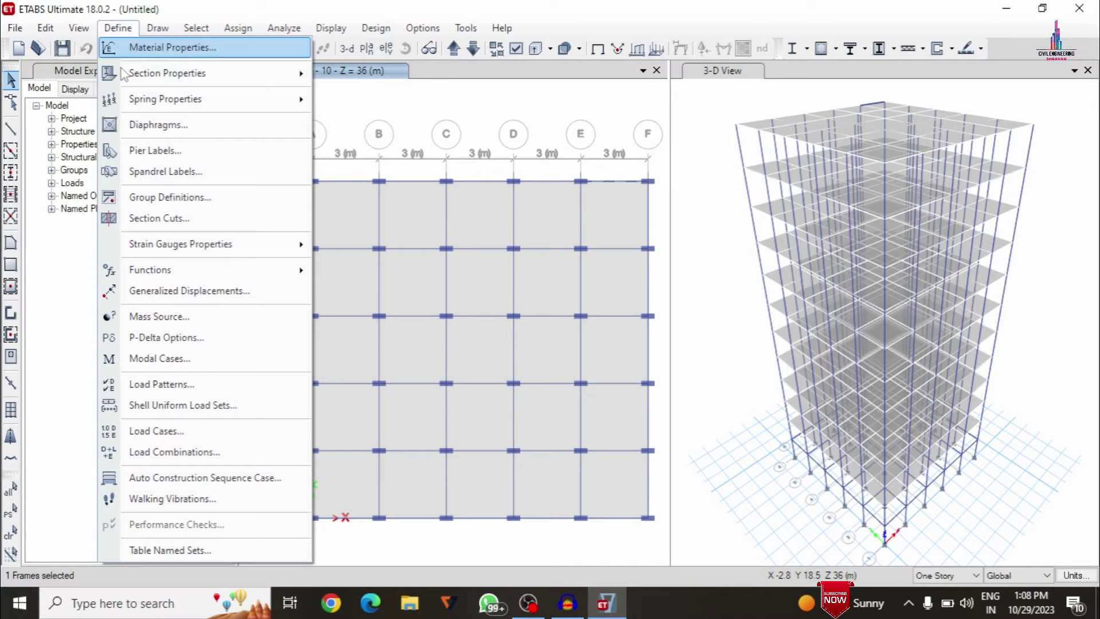
{"action": "mouse_move", "coordinate": [174, 264]}
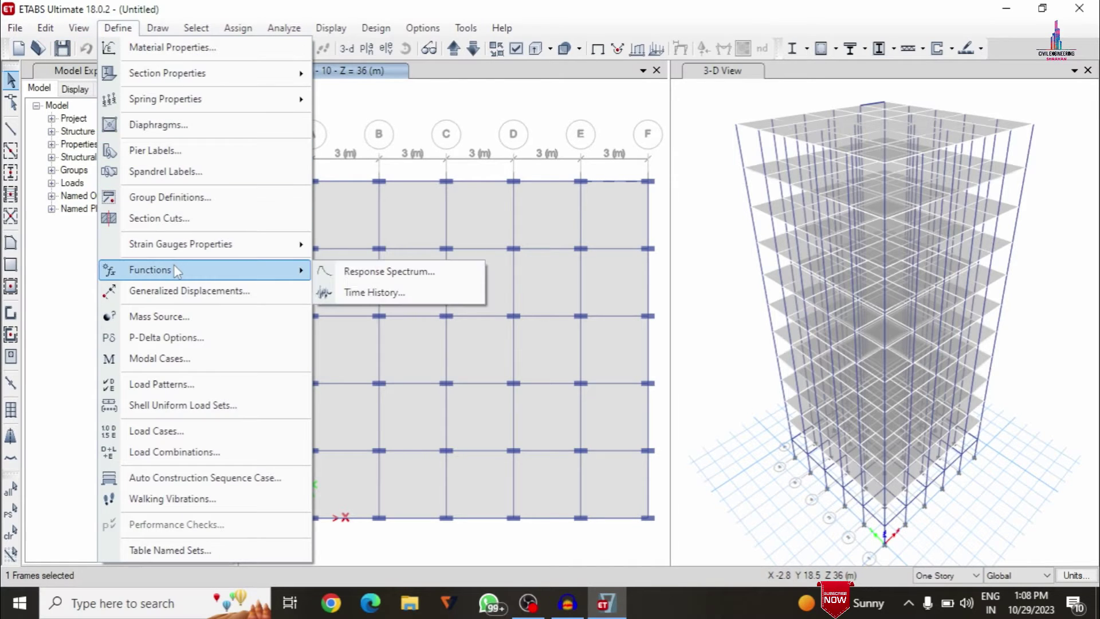
{"action": "left_click", "coordinate": [354, 278]}
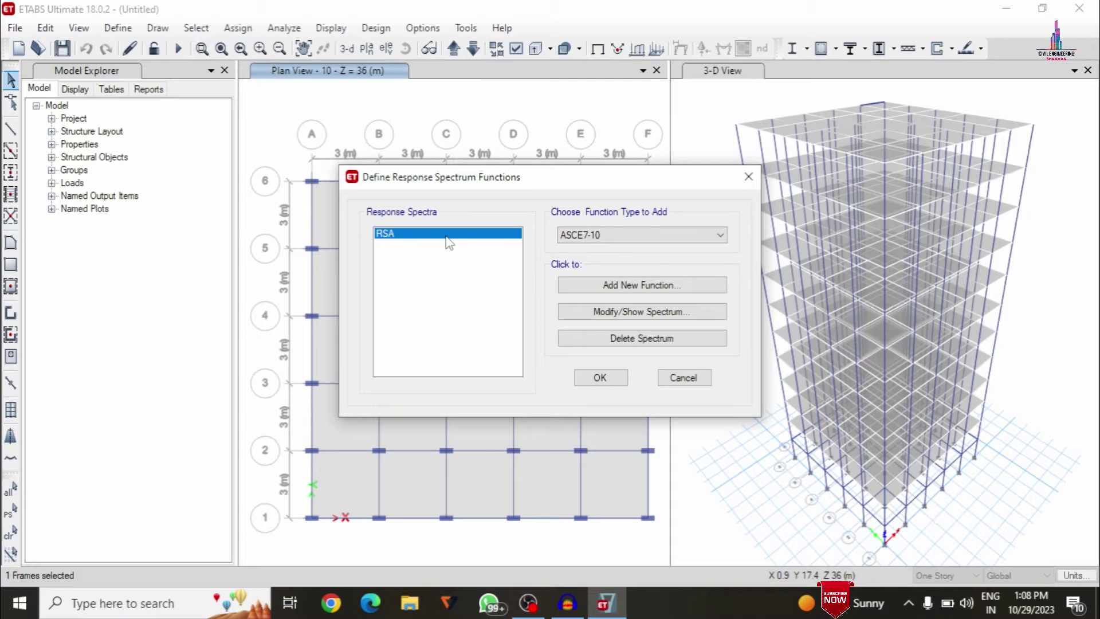
{"action": "left_click", "coordinate": [576, 237]}
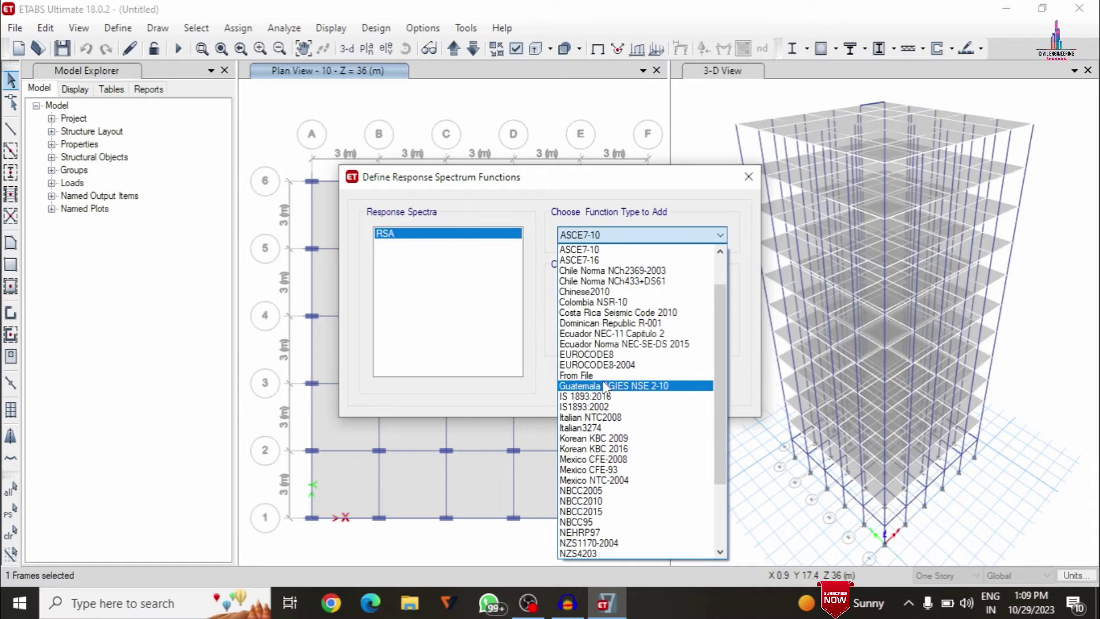
{"action": "left_click", "coordinate": [602, 397]}
{"action": "left_click", "coordinate": [595, 286]}
{"action": "type", "text": "RSA 1"}
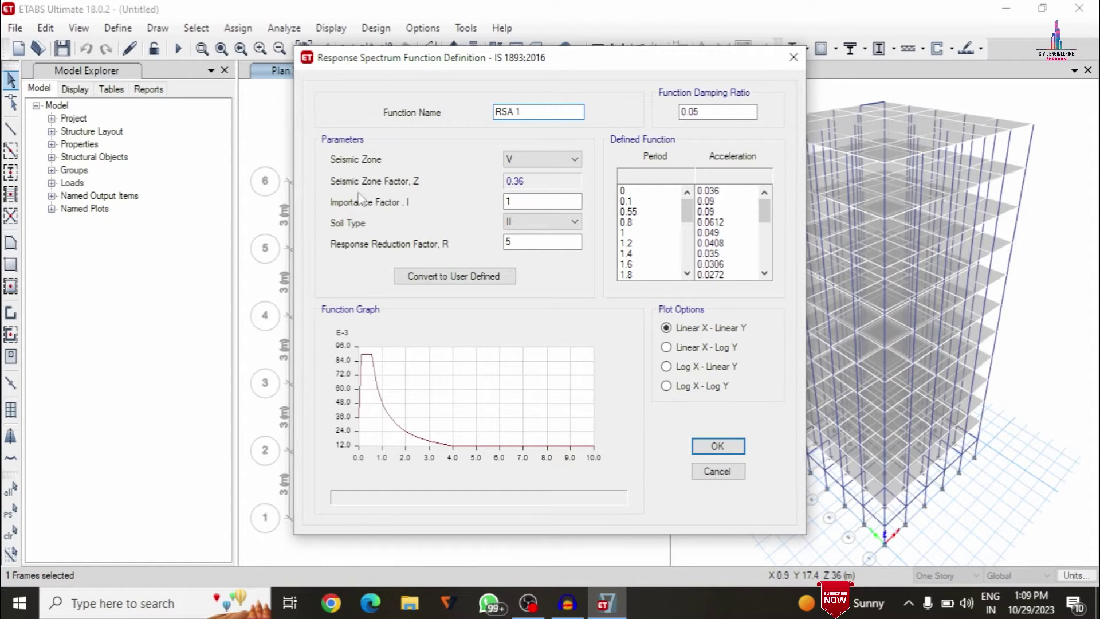
{"action": "left_click", "coordinate": [561, 160]}
{"action": "left_click", "coordinate": [560, 164]}
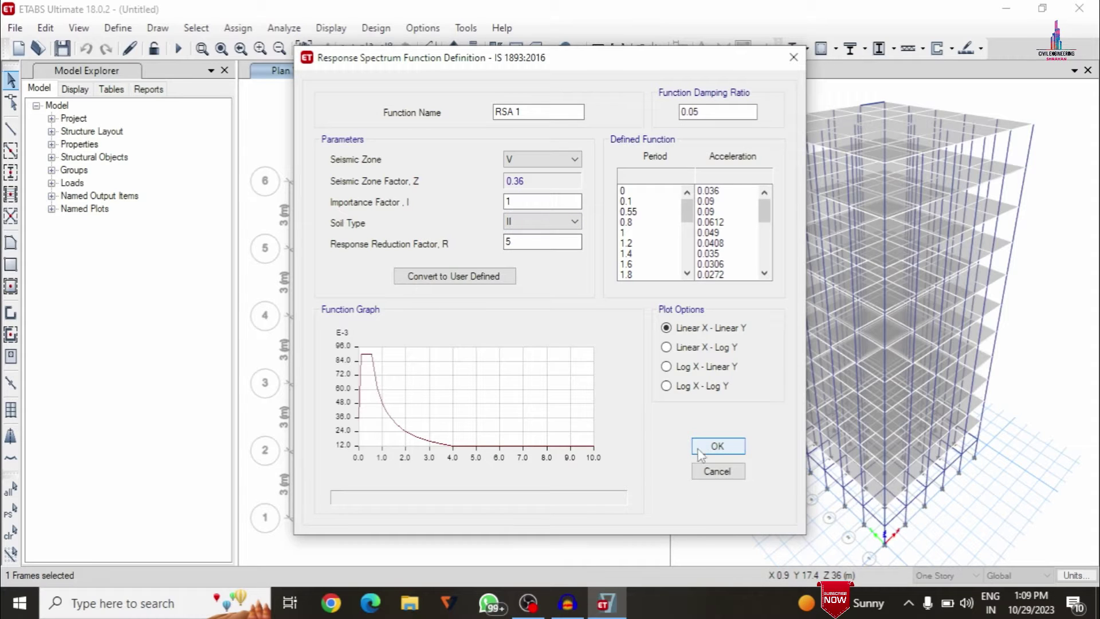
{"action": "left_click", "coordinate": [716, 447]}
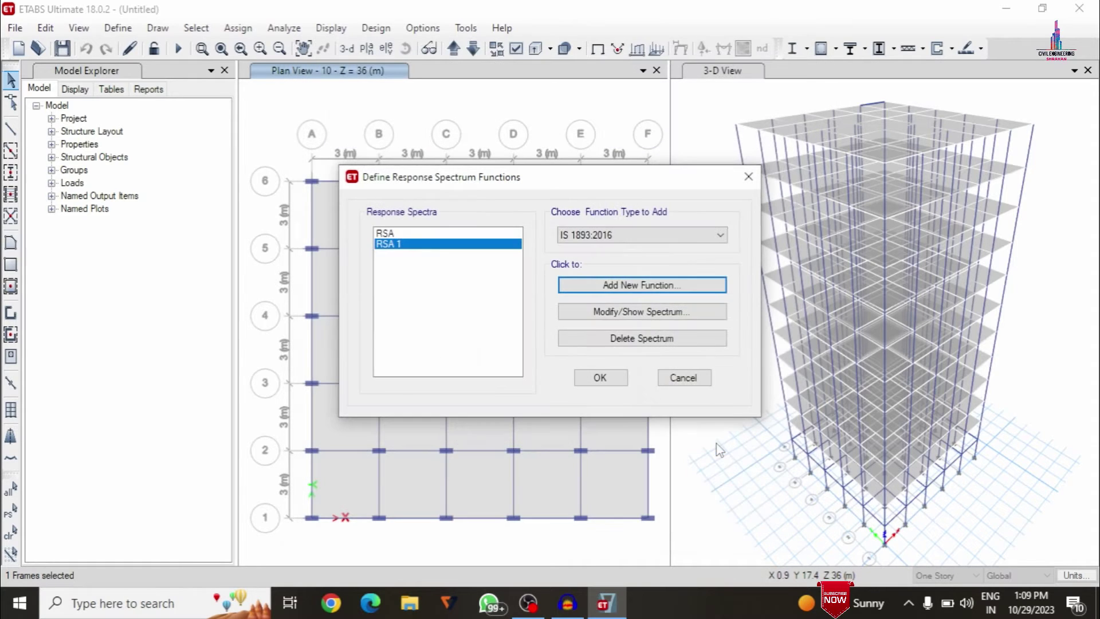
- Delete the RSA response spectrum function and accept the function definitions
{"action": "left_click", "coordinate": [384, 233]}
{"action": "left_click", "coordinate": [598, 340]}
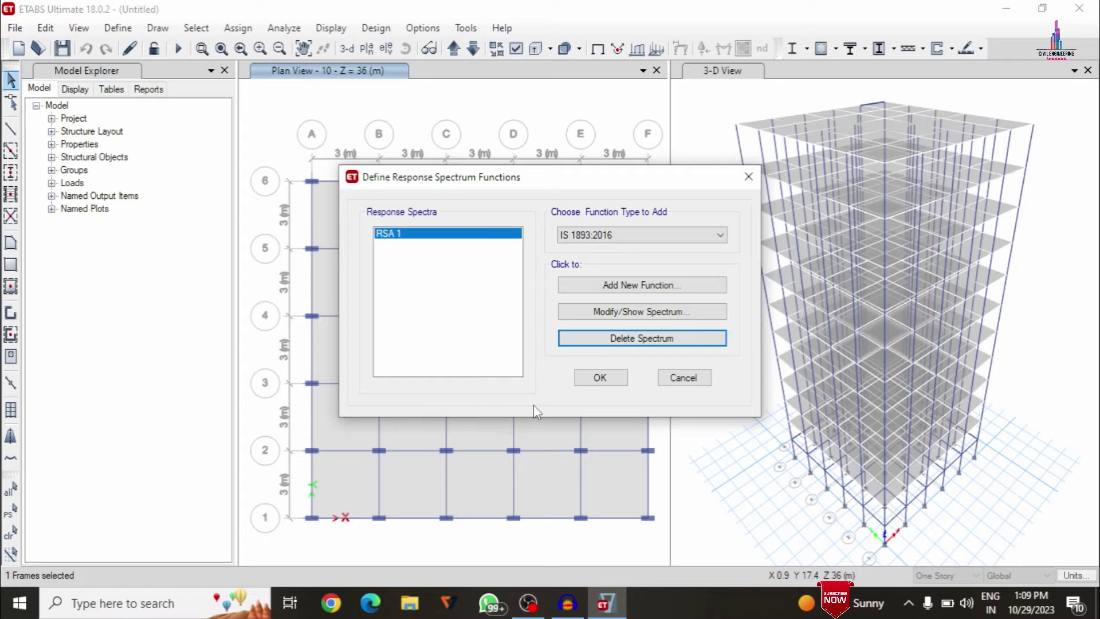
{"action": "left_click", "coordinate": [595, 388]}
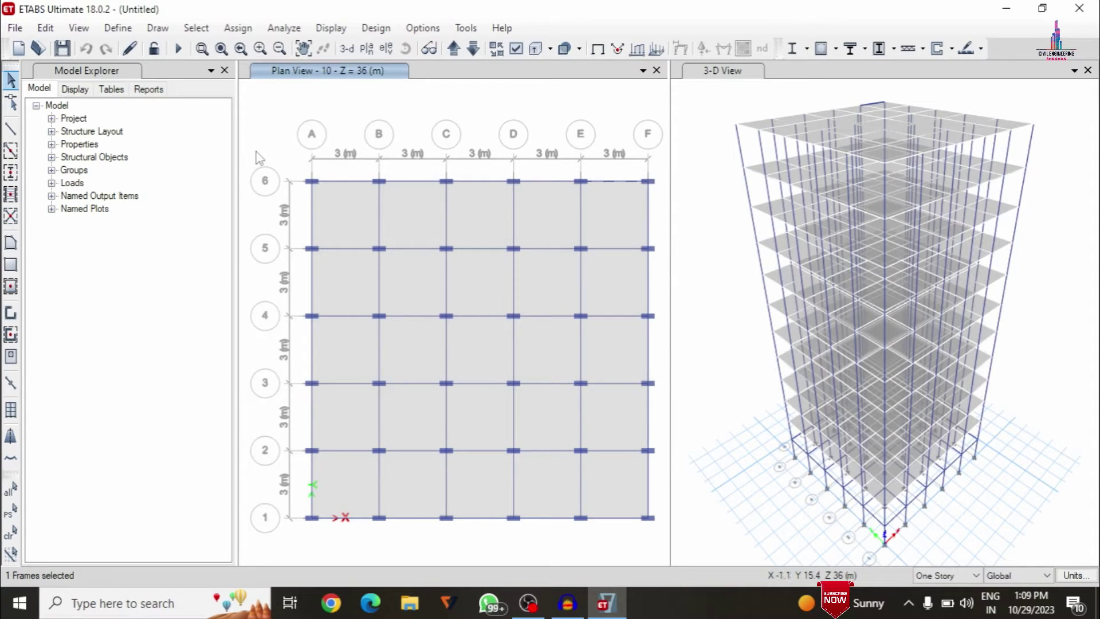
- Open the load case definitions and review the existing cases from Live through WY
{"action": "left_click", "coordinate": [117, 28]}
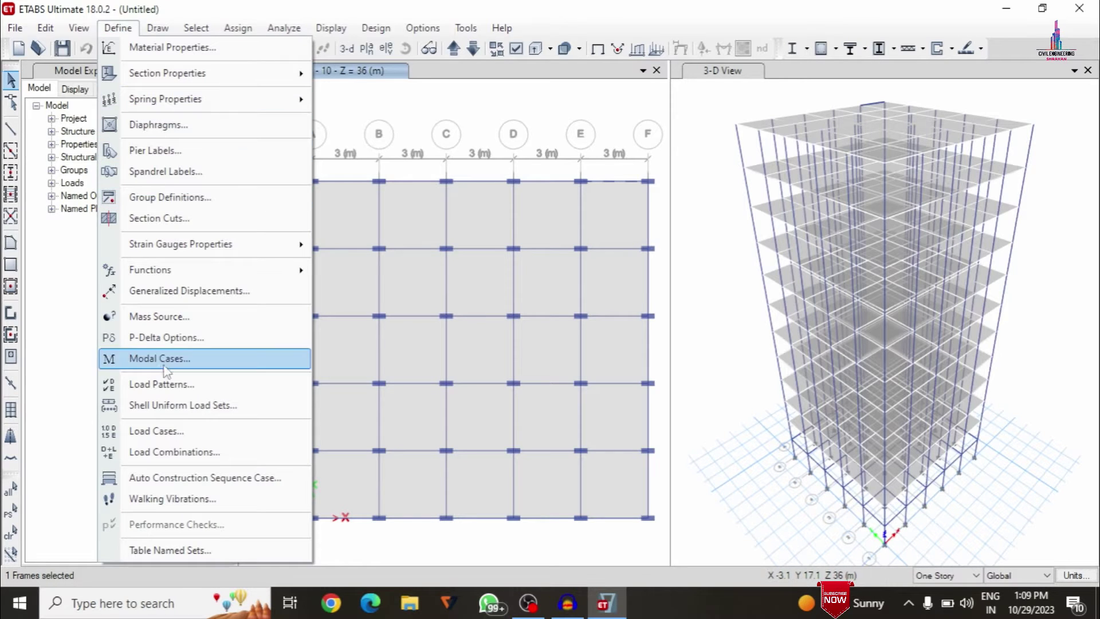
{"action": "left_click", "coordinate": [156, 431]}
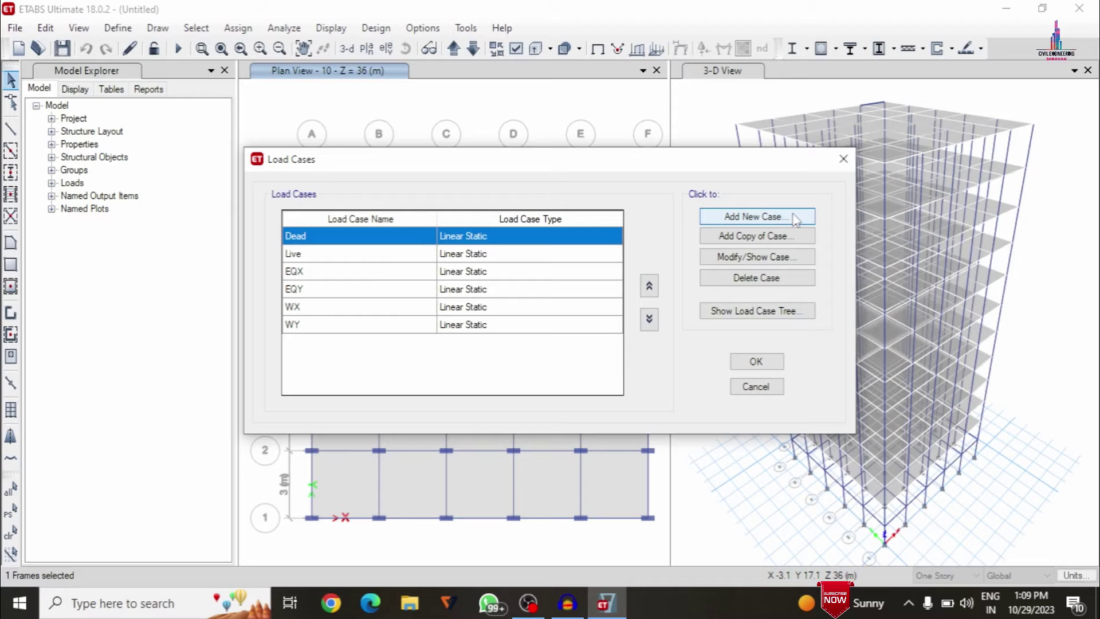
{"action": "left_click", "coordinate": [294, 254]}
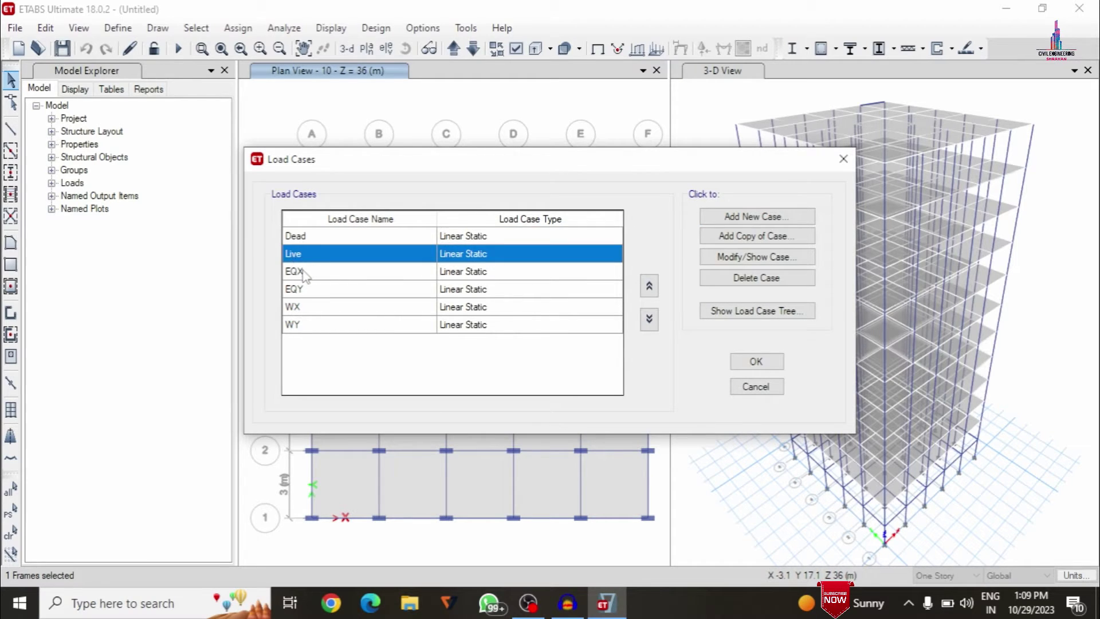
{"action": "left_click", "coordinate": [303, 273]}
{"action": "left_click", "coordinate": [305, 289]}
{"action": "left_click", "coordinate": [308, 309]}
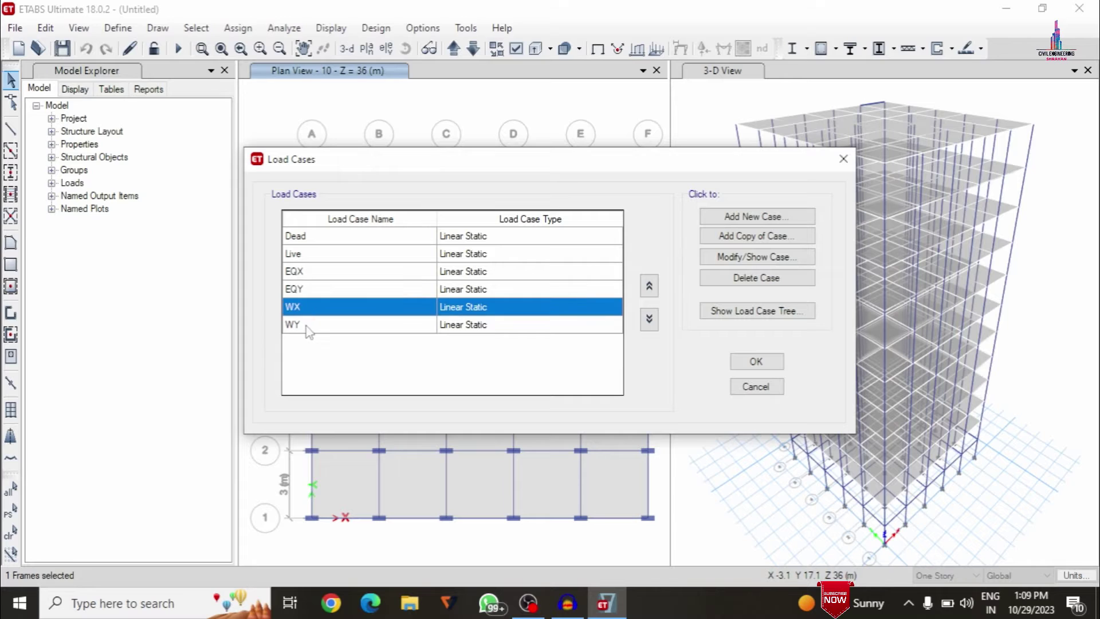
{"action": "left_click", "coordinate": [308, 326]}
{"action": "left_click", "coordinate": [580, 610]}
{"action": "left_click", "coordinate": [580, 610]}
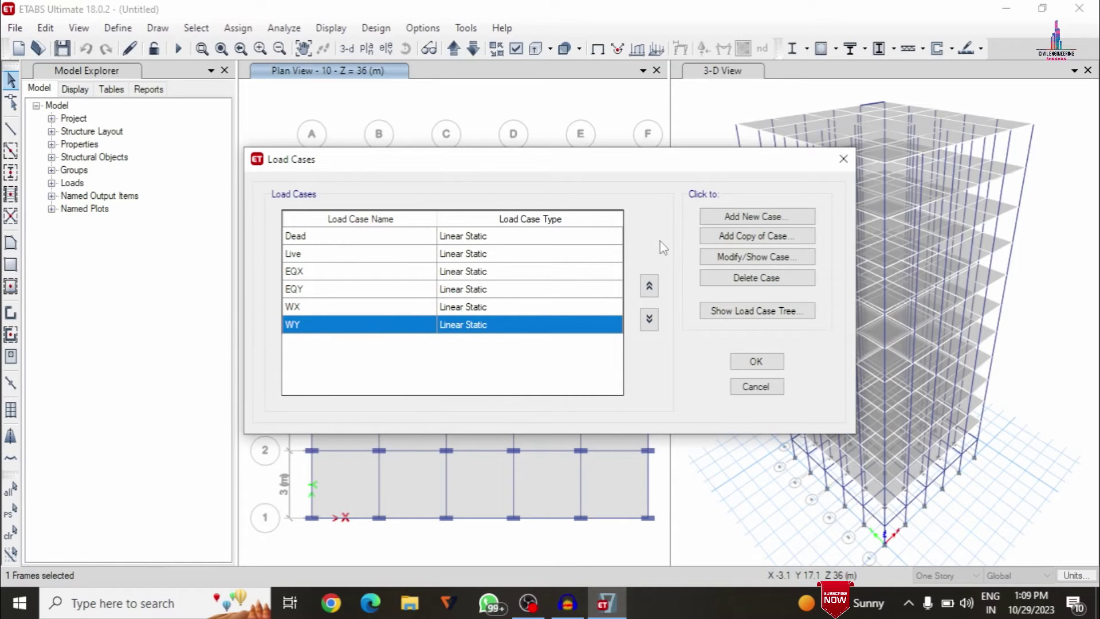
- Add a new load case named RSA X with the Response Spectrum type
{"action": "left_click", "coordinate": [723, 217]}
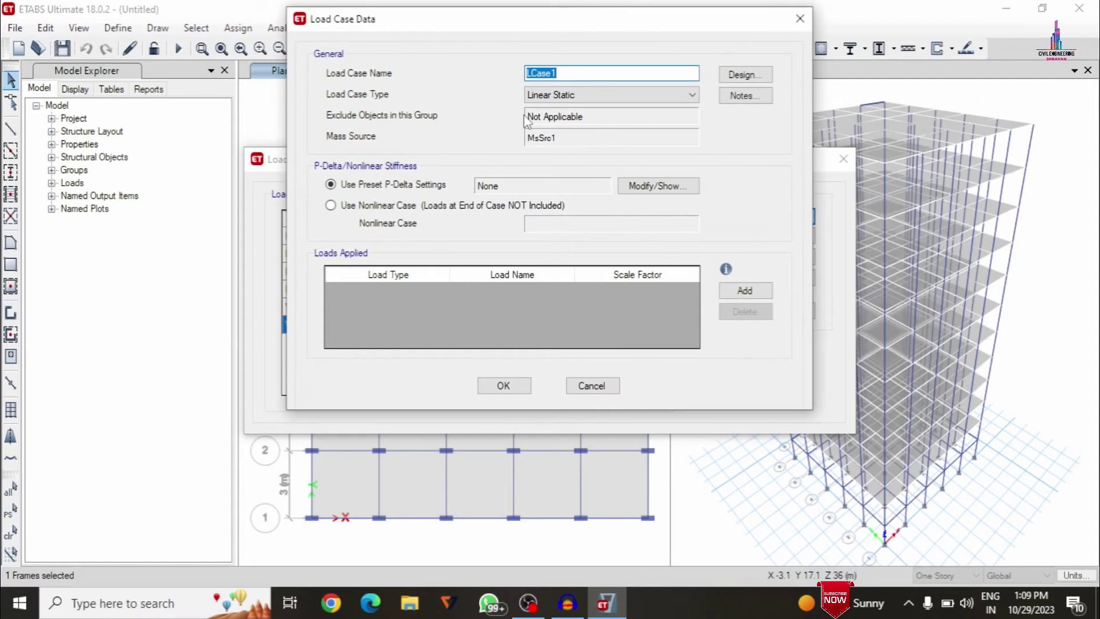
{"action": "type", "text": "RSA X"}
{"action": "left_click", "coordinate": [567, 95]}
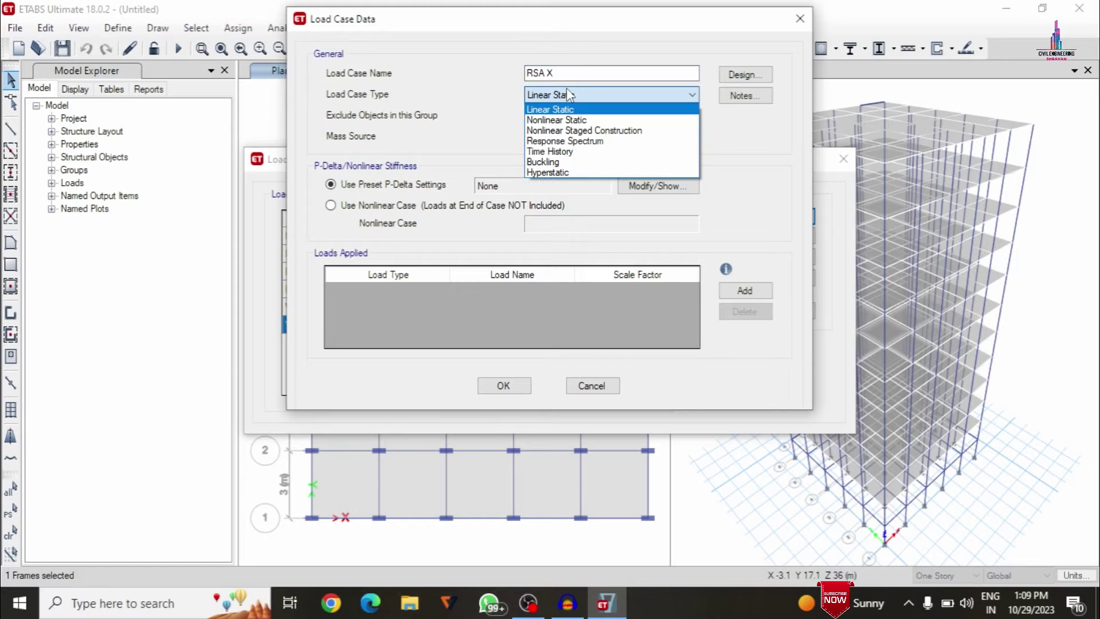
{"action": "left_click", "coordinate": [565, 140]}
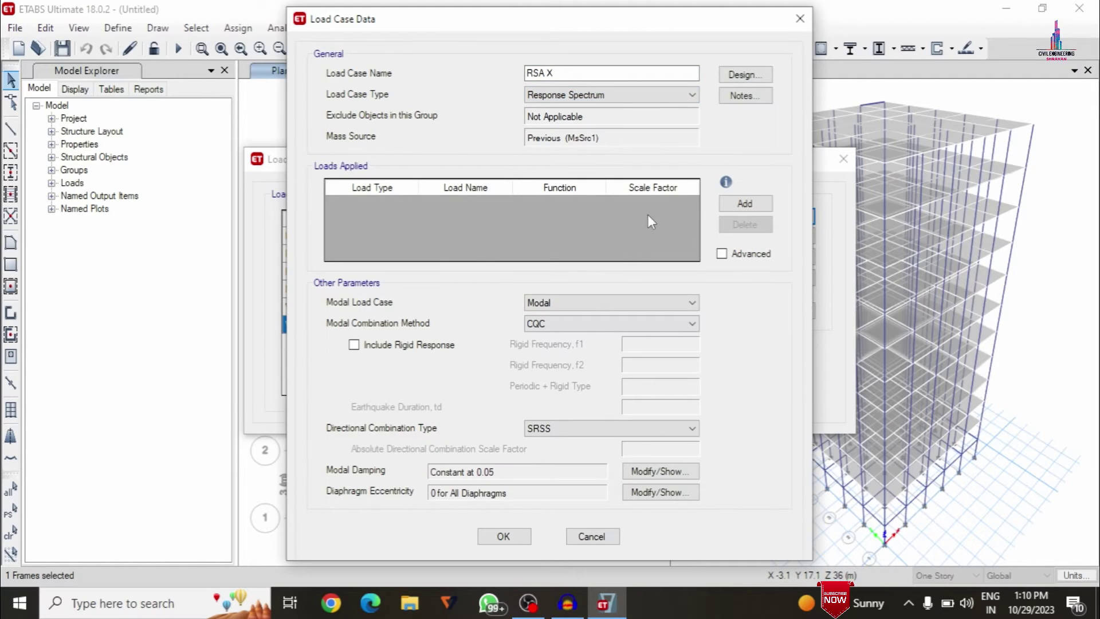
- Apply a U1 acceleration load using the RSA 1 function to the RSA X case and accept it
{"action": "left_click", "coordinate": [745, 203]}
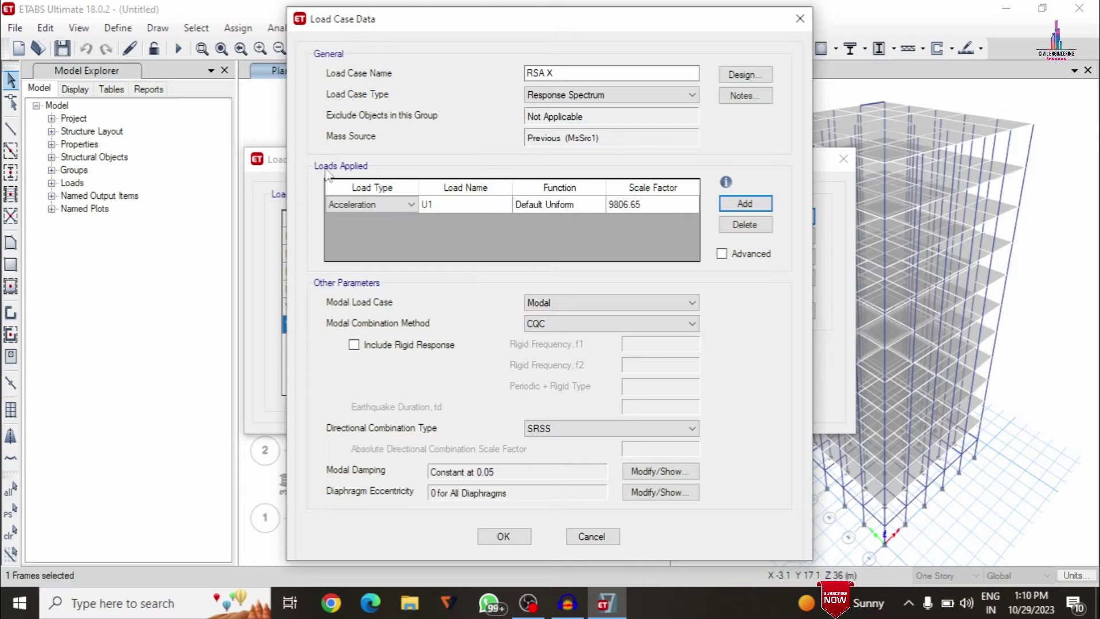
{"action": "left_click", "coordinate": [401, 208]}
{"action": "left_click", "coordinate": [400, 207]}
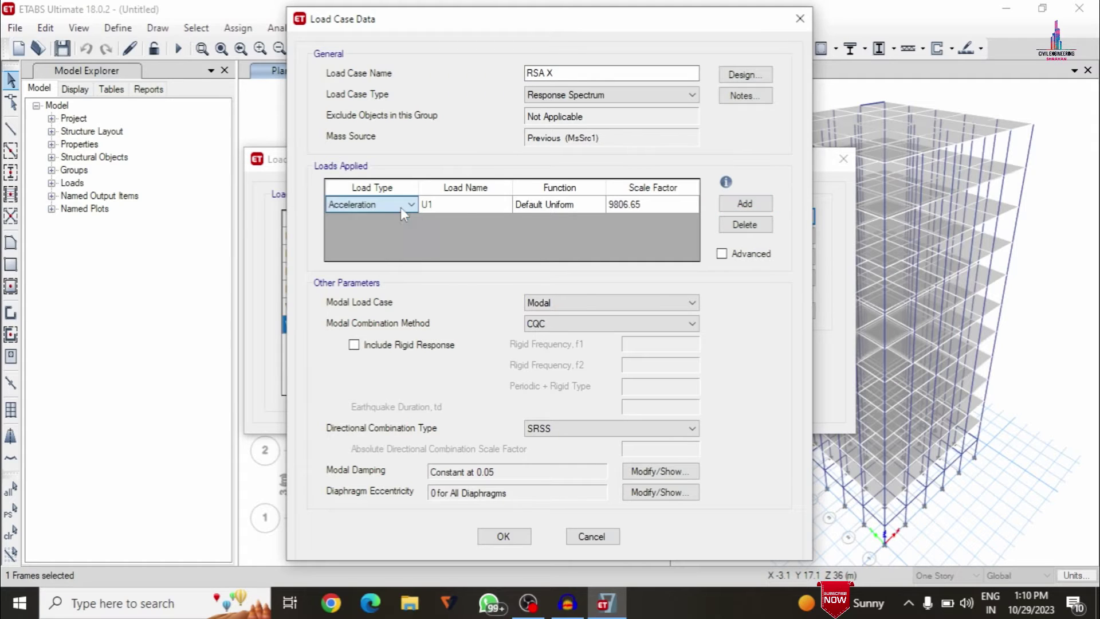
{"action": "left_click", "coordinate": [466, 209]}
{"action": "left_click", "coordinate": [467, 209]}
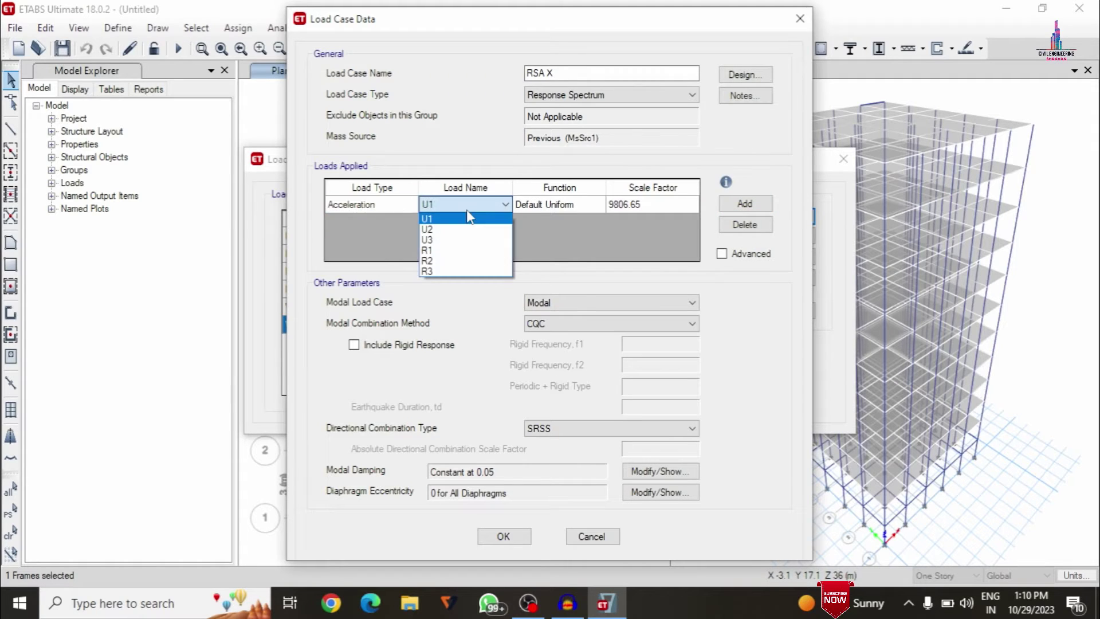
{"action": "left_click", "coordinate": [521, 205]}
{"action": "left_click", "coordinate": [526, 228]}
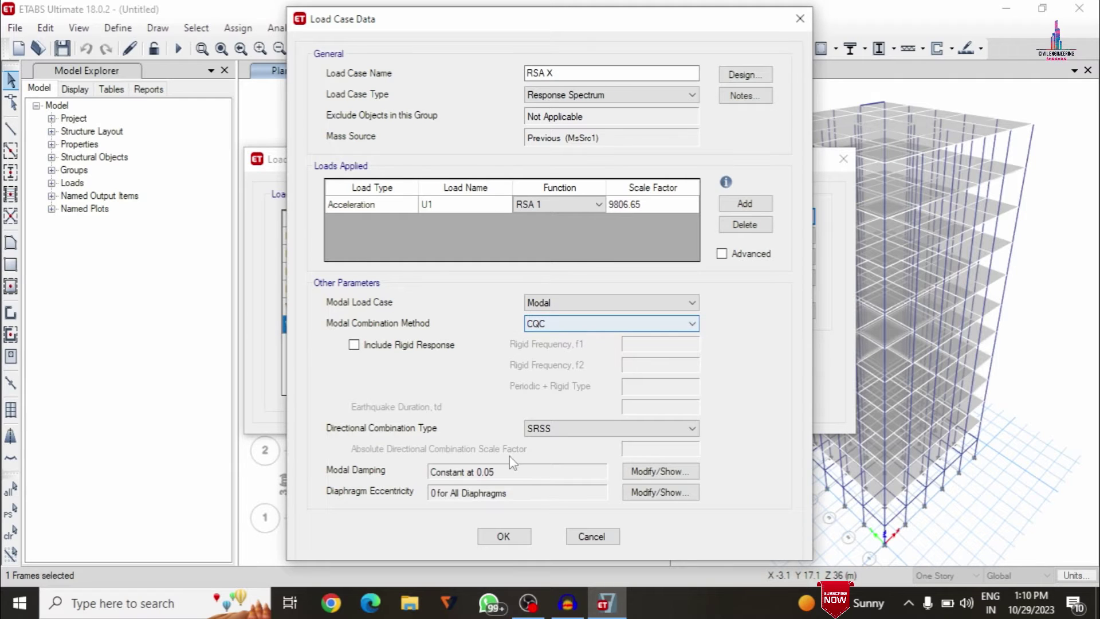
{"action": "left_click", "coordinate": [506, 535]}
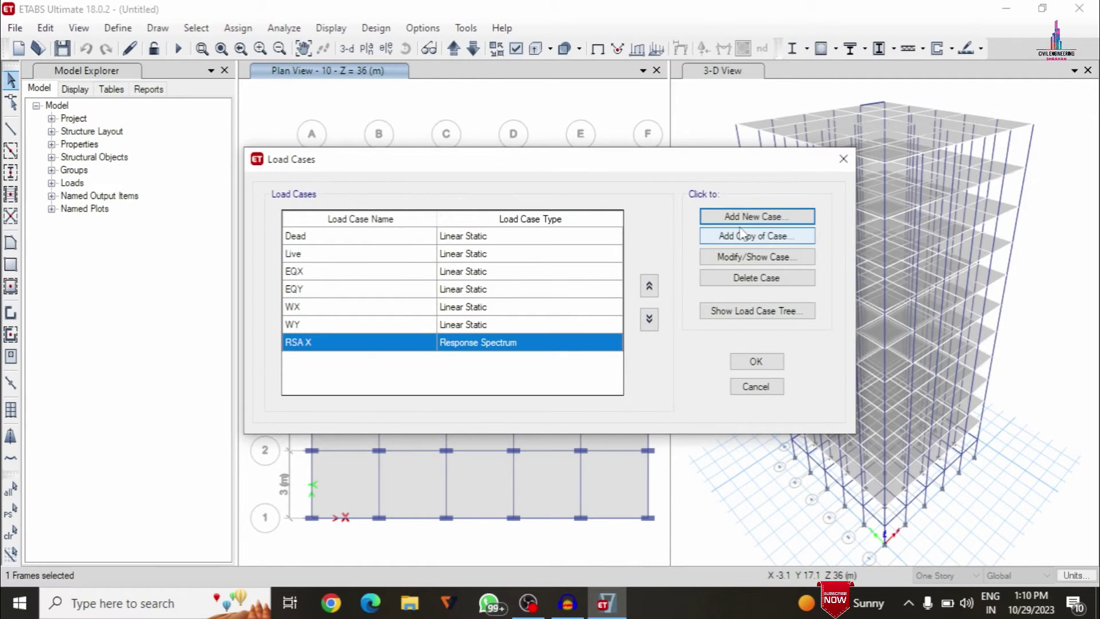
- Add a new load case named RSA Y with the Response Spectrum type
{"action": "left_click", "coordinate": [731, 218]}
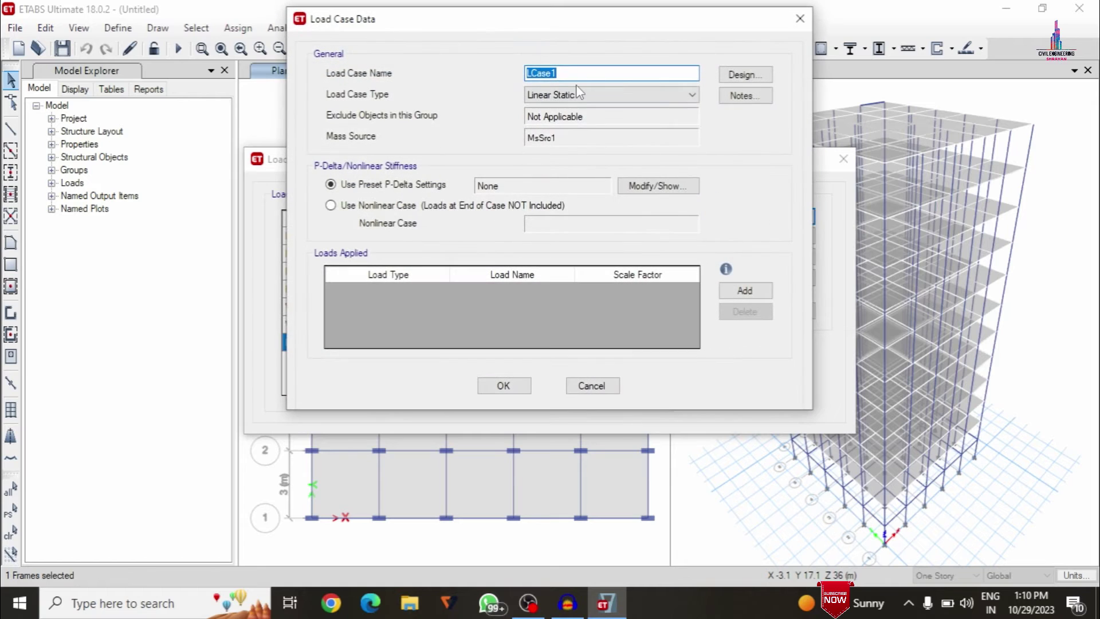
{"action": "type", "text": "RSA Y"}
{"action": "left_click", "coordinate": [552, 96]}
{"action": "left_click", "coordinate": [550, 141]}
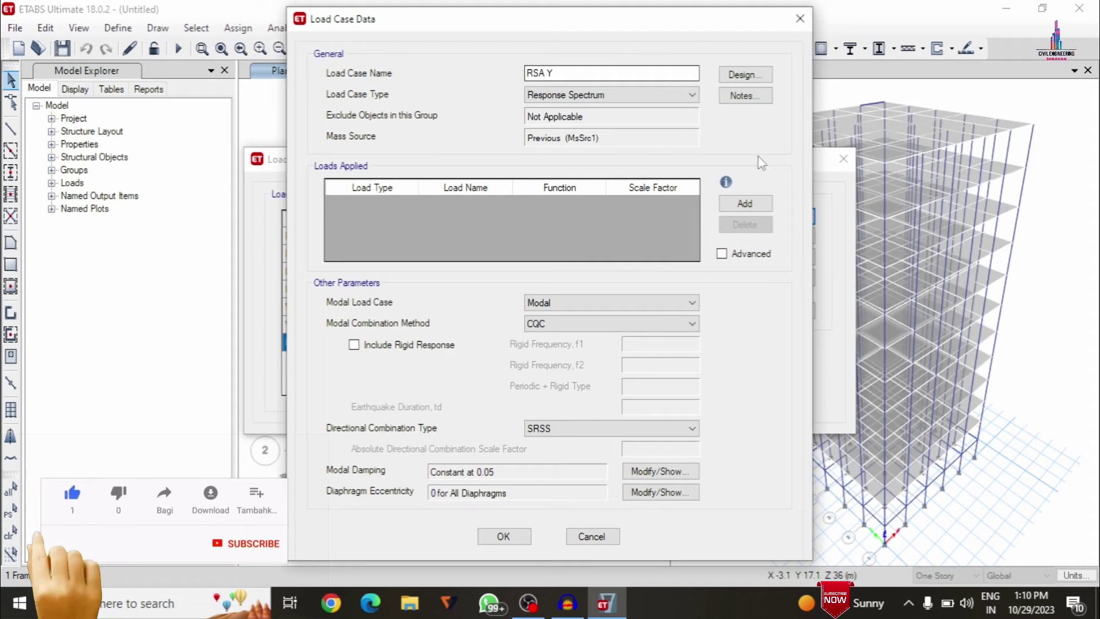
- Apply a U2 acceleration load using the RSA 1 function to the RSA Y case and accept the load case definitions
{"action": "left_click", "coordinate": [744, 203]}
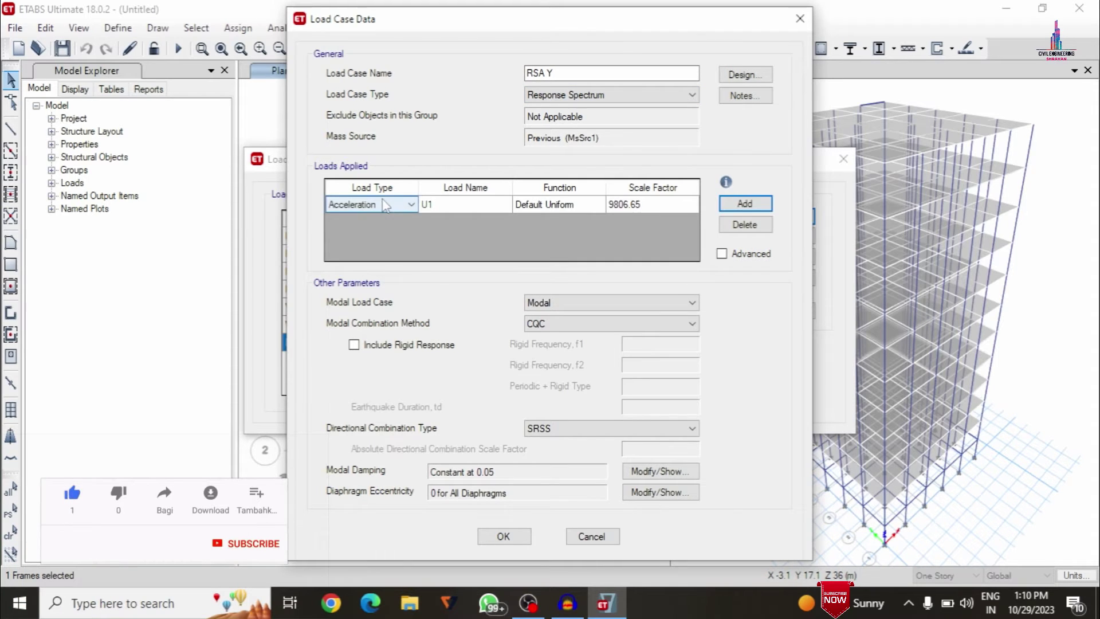
{"action": "left_click", "coordinate": [451, 206]}
{"action": "left_click", "coordinate": [452, 206]}
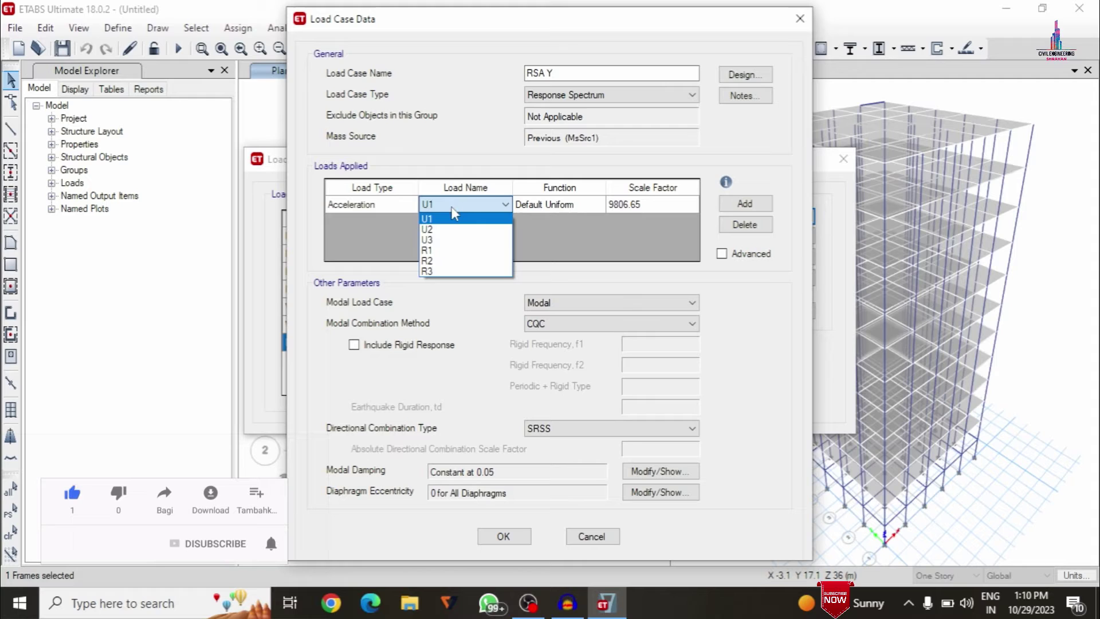
{"action": "left_click", "coordinate": [435, 229]}
{"action": "left_click", "coordinate": [544, 207]}
{"action": "left_click", "coordinate": [543, 212]}
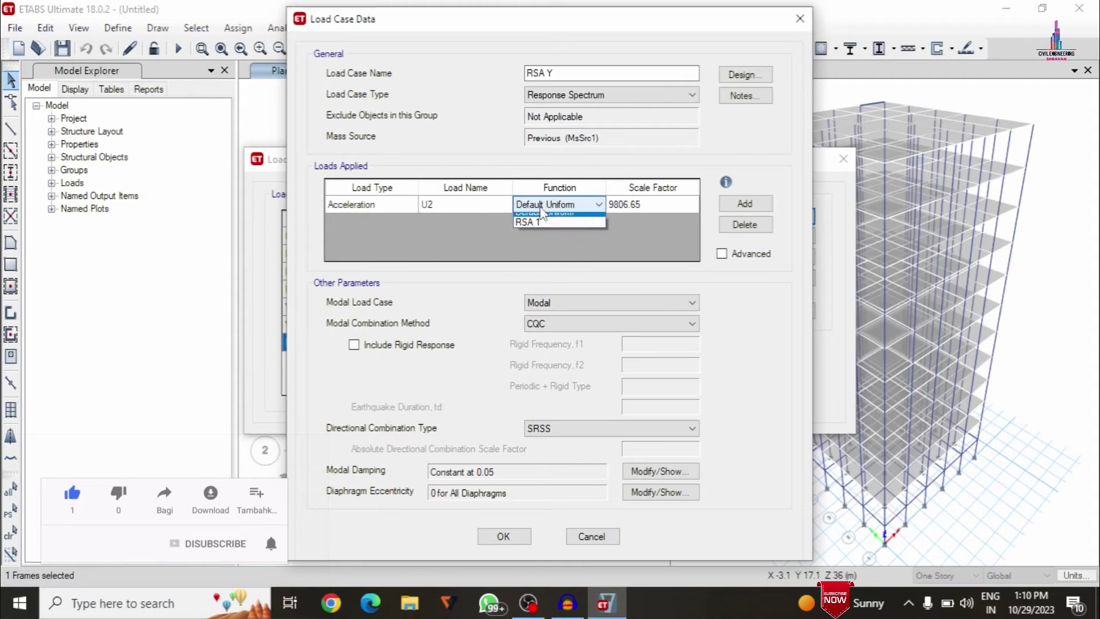
{"action": "left_click", "coordinate": [528, 222]}
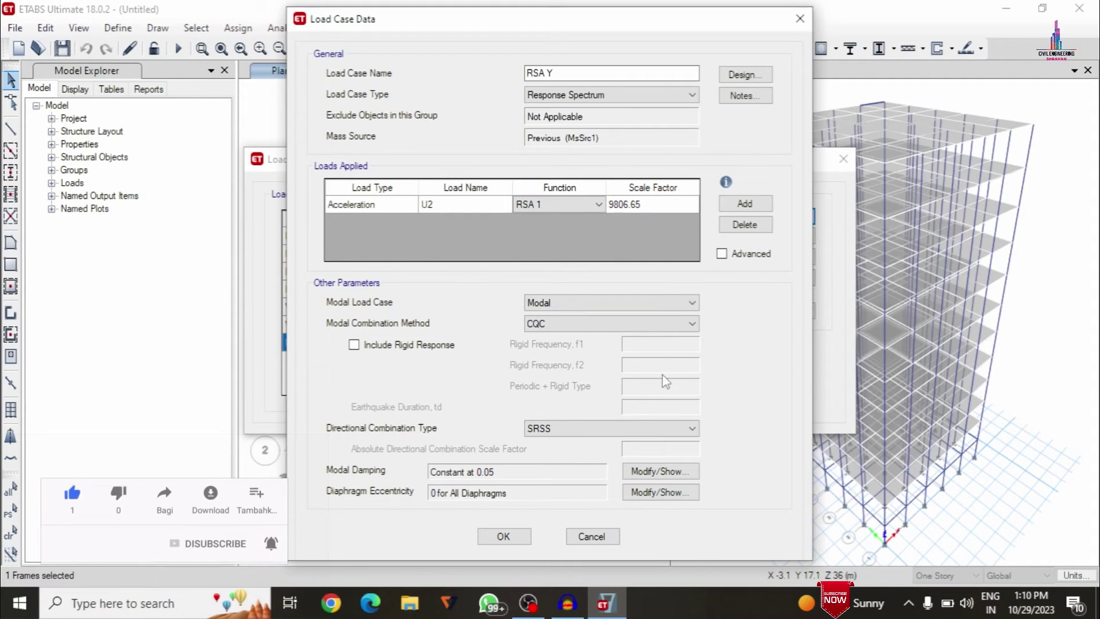
{"action": "left_click", "coordinate": [744, 204]}
{"action": "left_click", "coordinate": [744, 224]}
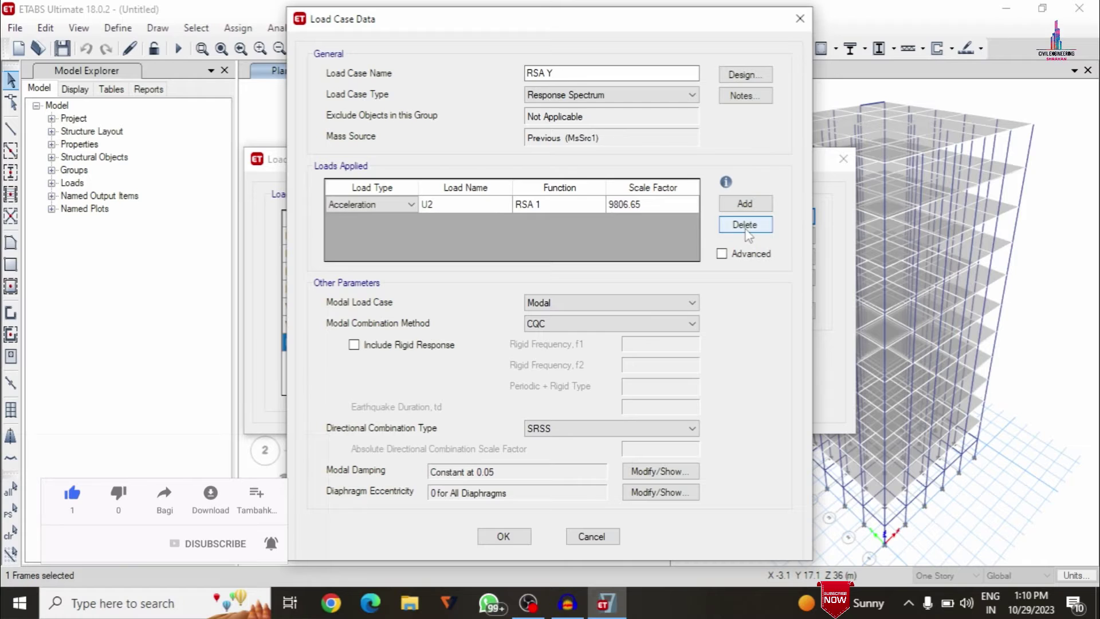
{"action": "left_click", "coordinate": [503, 536]}
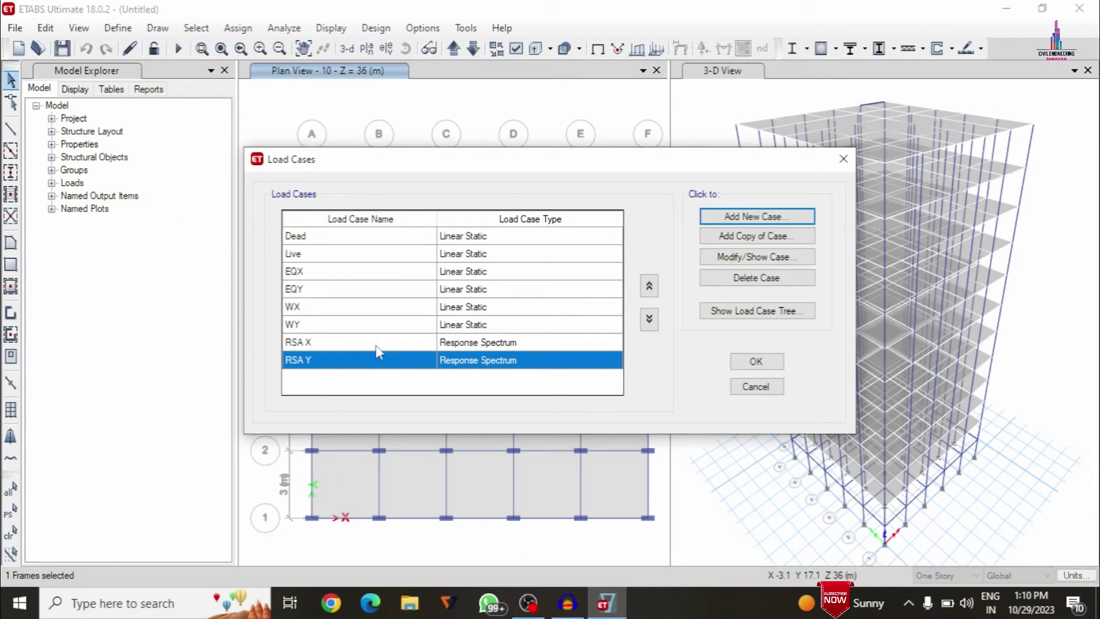
{"action": "left_click", "coordinate": [755, 362]}
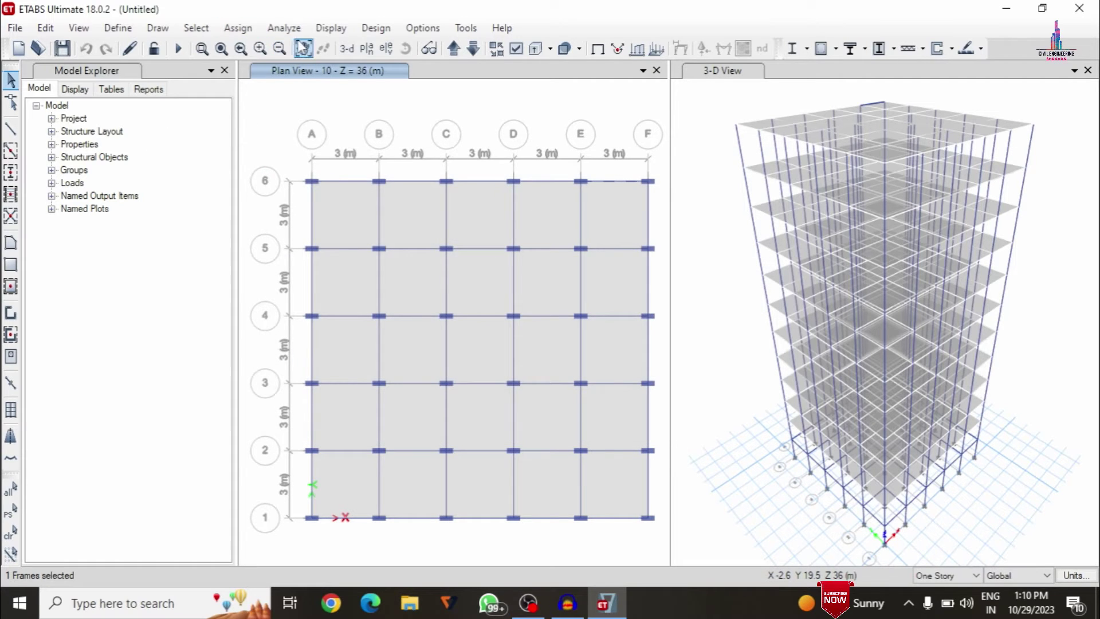
- Check the model for joints, frames and shells within tolerance of joints, using the three joint checks, and dismiss the report
{"action": "left_click", "coordinate": [285, 27]}
{"action": "left_click", "coordinate": [324, 94]}
{"action": "left_click", "coordinate": [426, 132]}
{"action": "left_click", "coordinate": [426, 149]}
{"action": "left_click", "coordinate": [427, 166]}
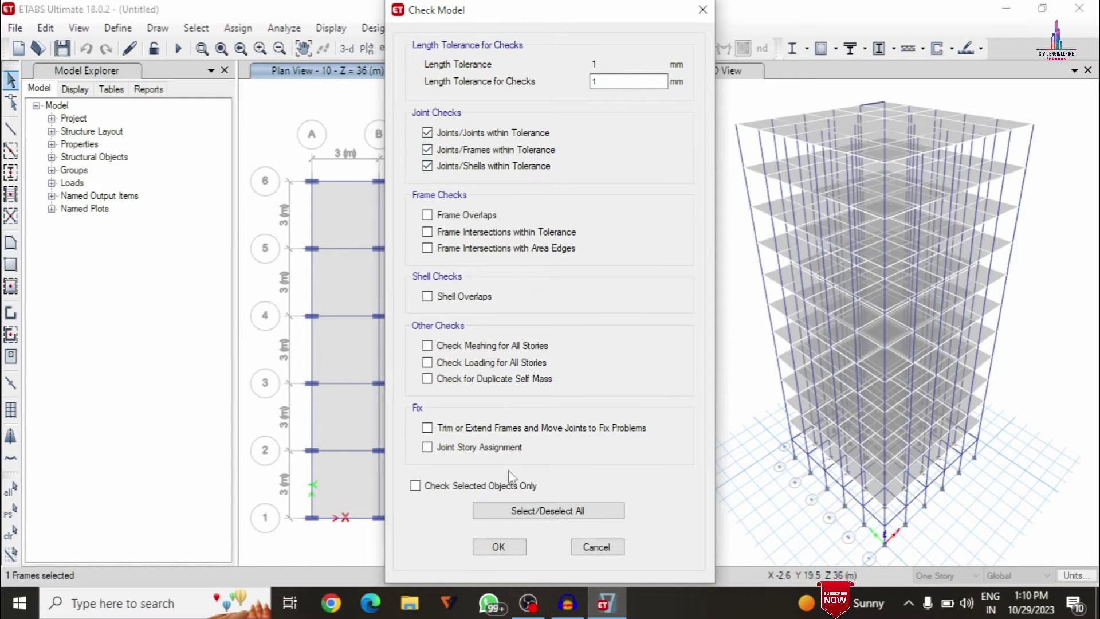
{"action": "left_click", "coordinate": [499, 547]}
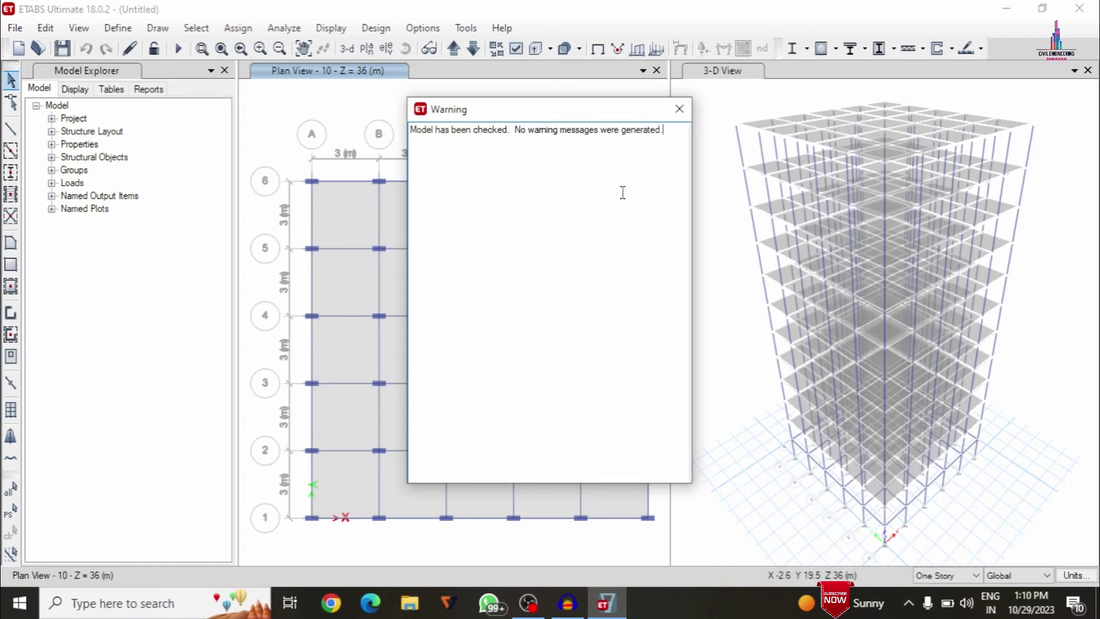
{"action": "left_click", "coordinate": [679, 109]}
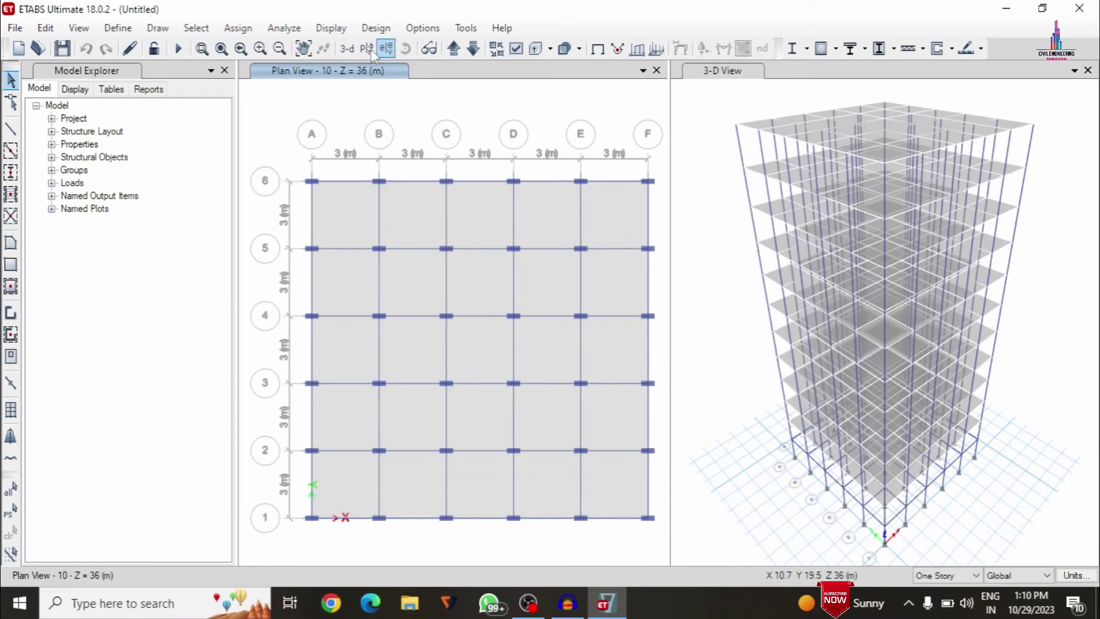
- Set the Modal, Dead, Live, EQX, EQY, WX and WY cases to Do Not Run, leaving RSA X and RSA Y to run
{"action": "left_click", "coordinate": [284, 27]}
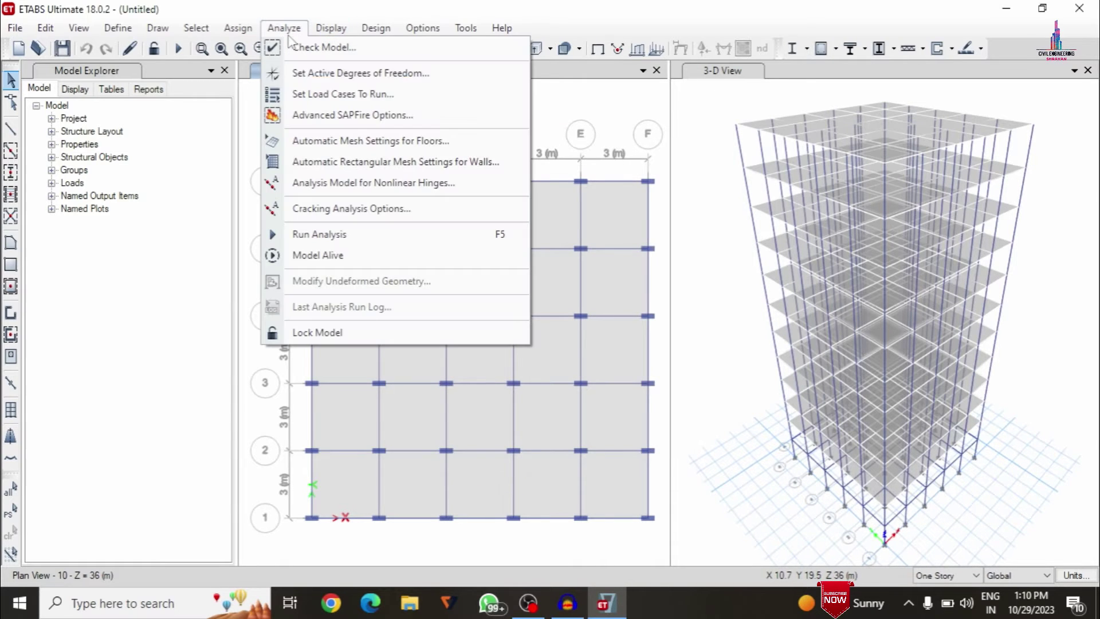
{"action": "left_click", "coordinate": [325, 95]}
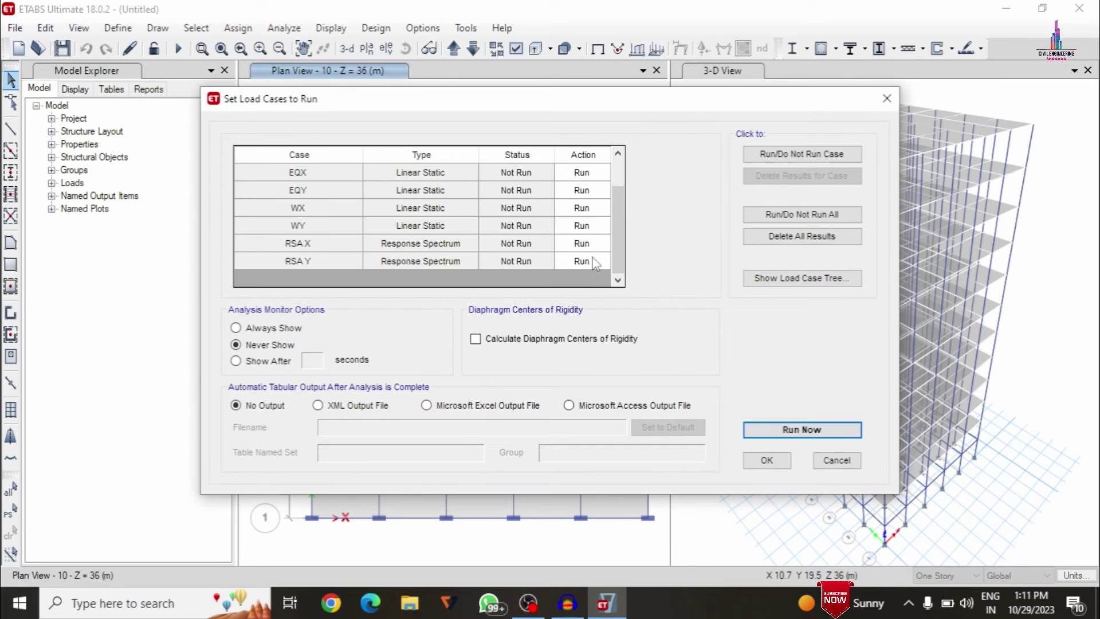
{"action": "left_click", "coordinate": [593, 232]}
{"action": "key", "text": "shift+Home"}
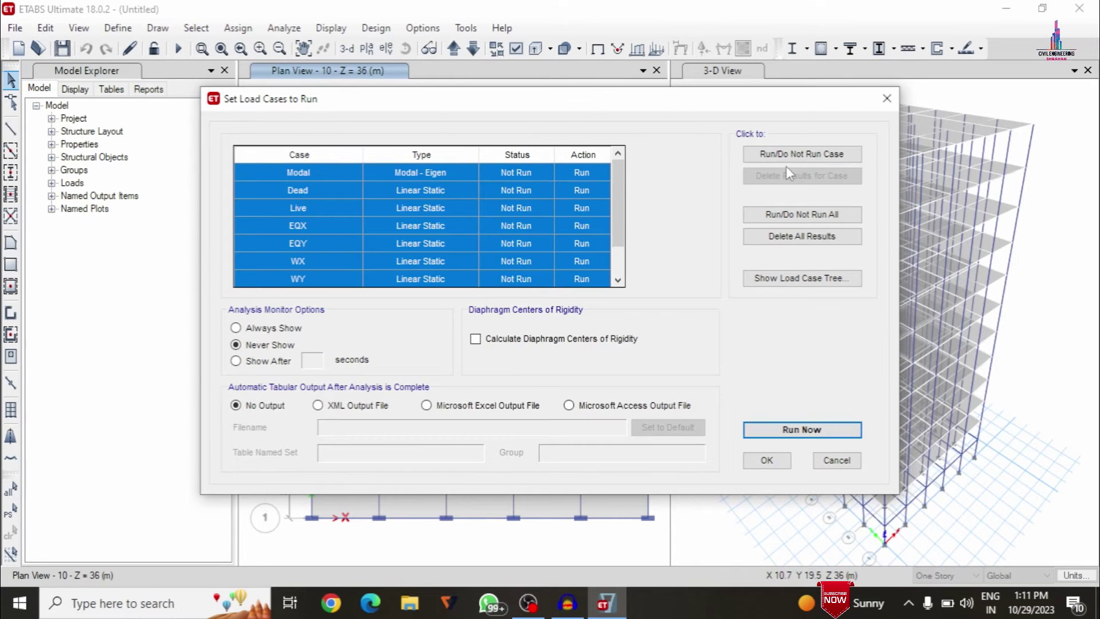
{"action": "left_click", "coordinate": [793, 154]}
{"action": "scroll", "coordinate": [515, 241], "scroll_direction": "down", "scroll_amount": 1}
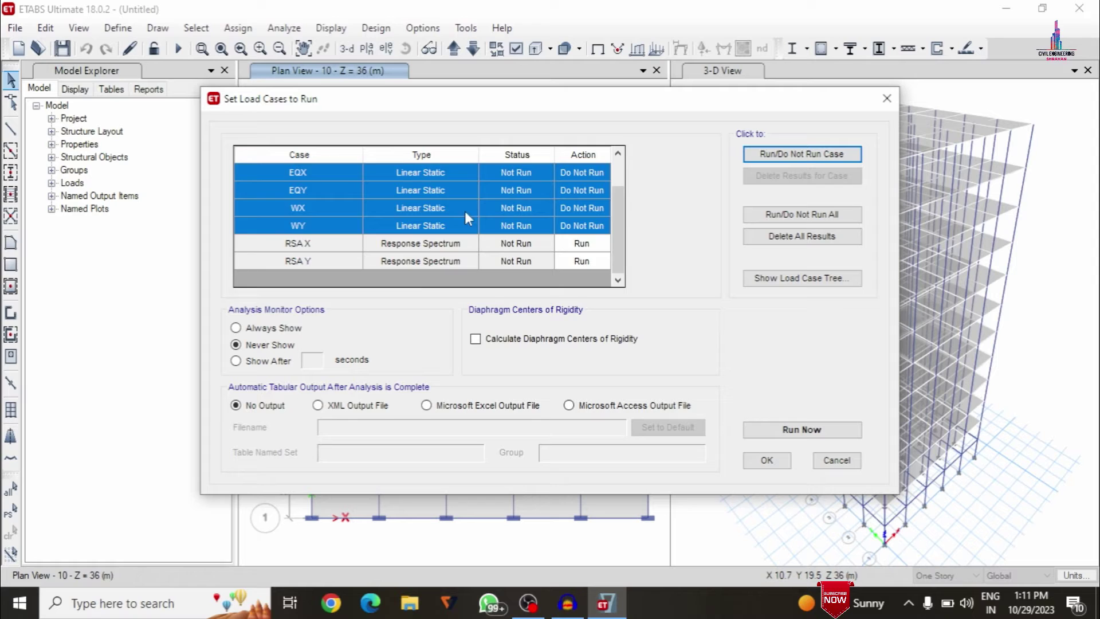
{"action": "scroll", "coordinate": [465, 211], "scroll_direction": "up", "scroll_amount": 1}
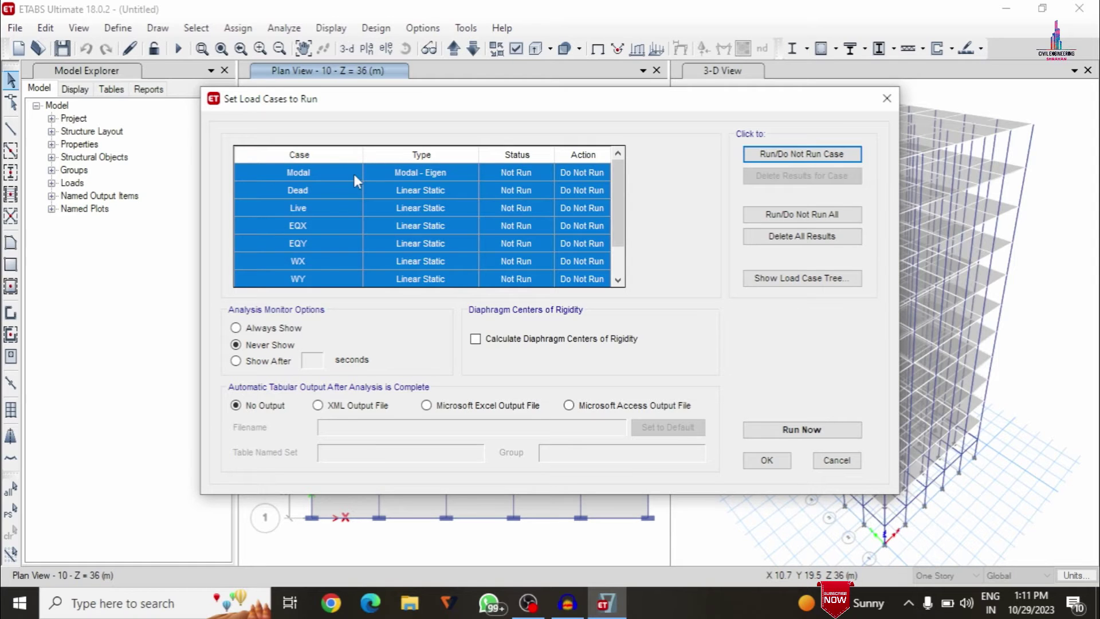
{"action": "scroll", "coordinate": [336, 200], "scroll_direction": "down", "scroll_amount": 1}
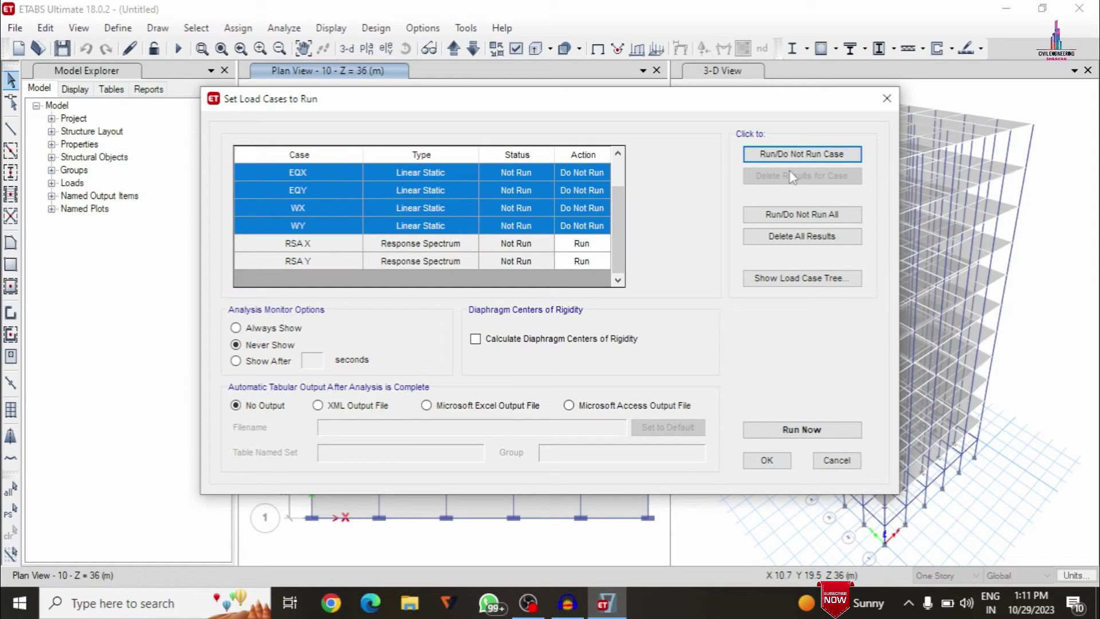
- Run the analysis, saving the model file as ASD
{"action": "left_click", "coordinate": [818, 430]}
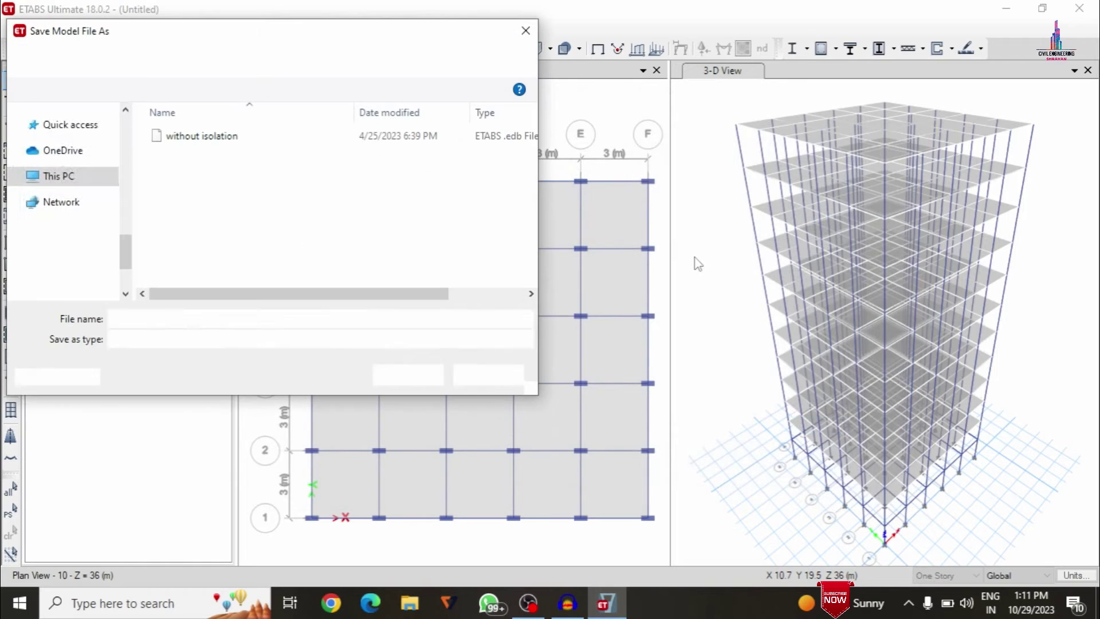
{"action": "type", "text": "ASD"}
{"action": "key", "text": "Return"}
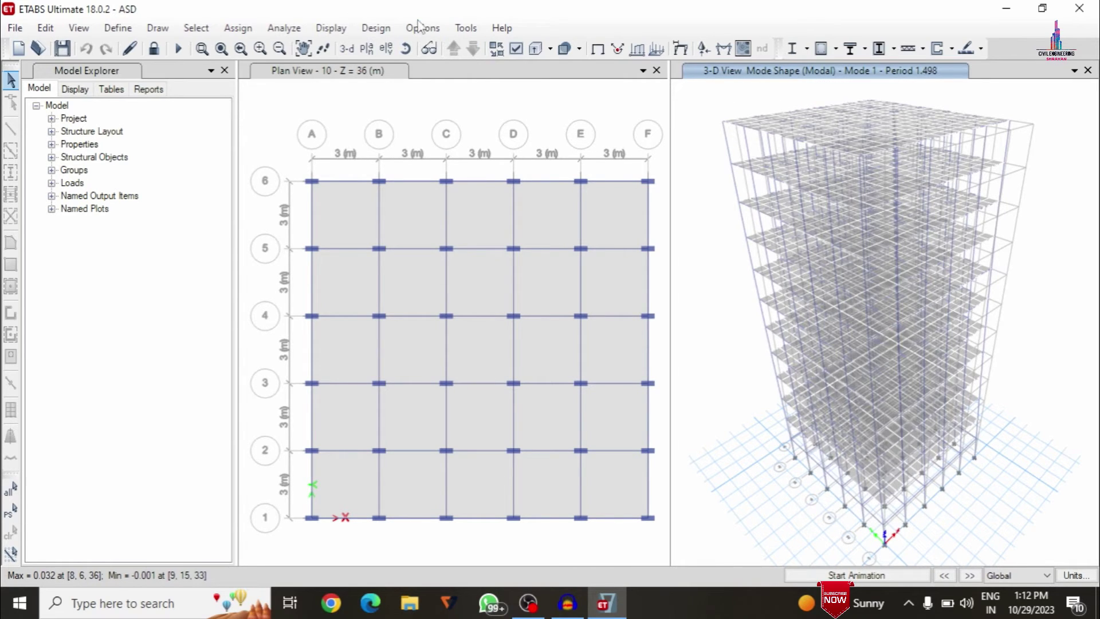
- Display the deformed shape of the building for the RSA X load case with automatic scaling
{"action": "left_click", "coordinate": [331, 27]}
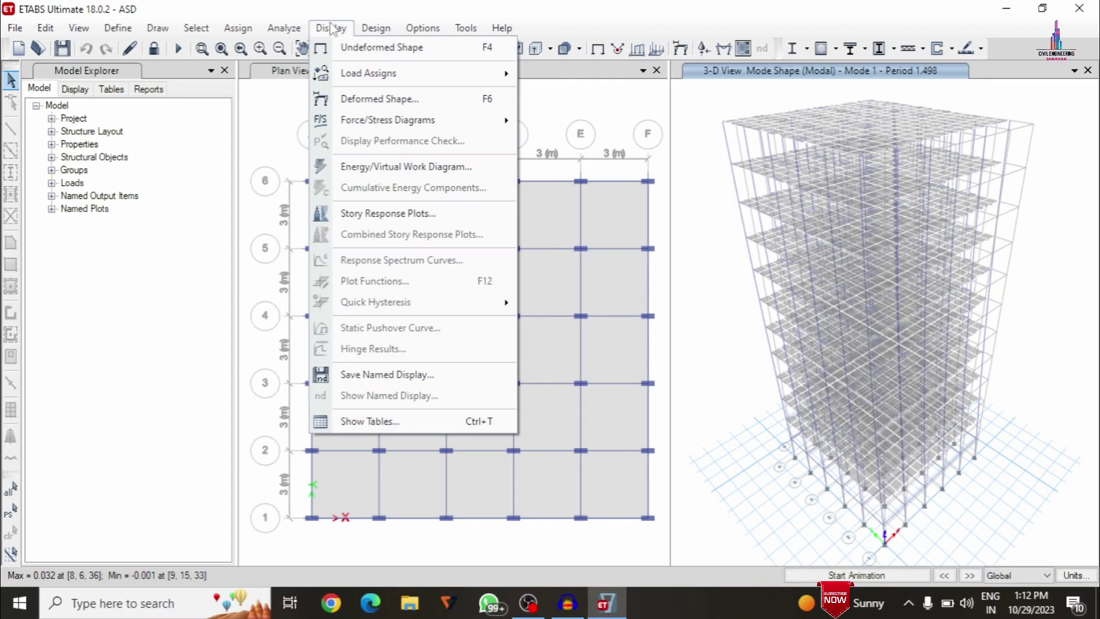
{"action": "left_click", "coordinate": [354, 98]}
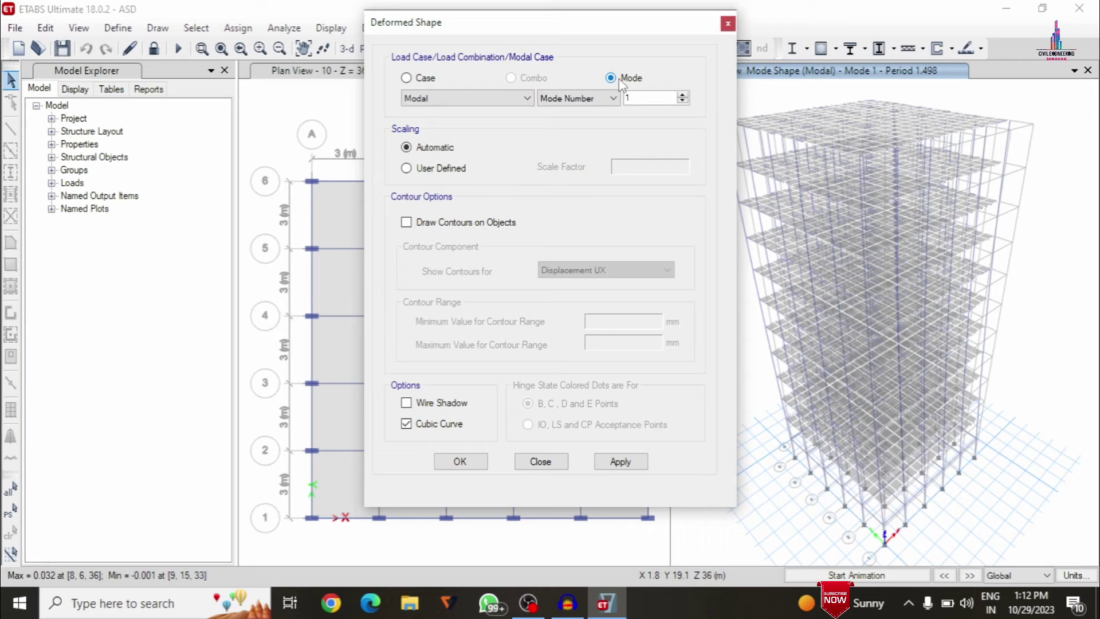
{"action": "left_click", "coordinate": [426, 79]}
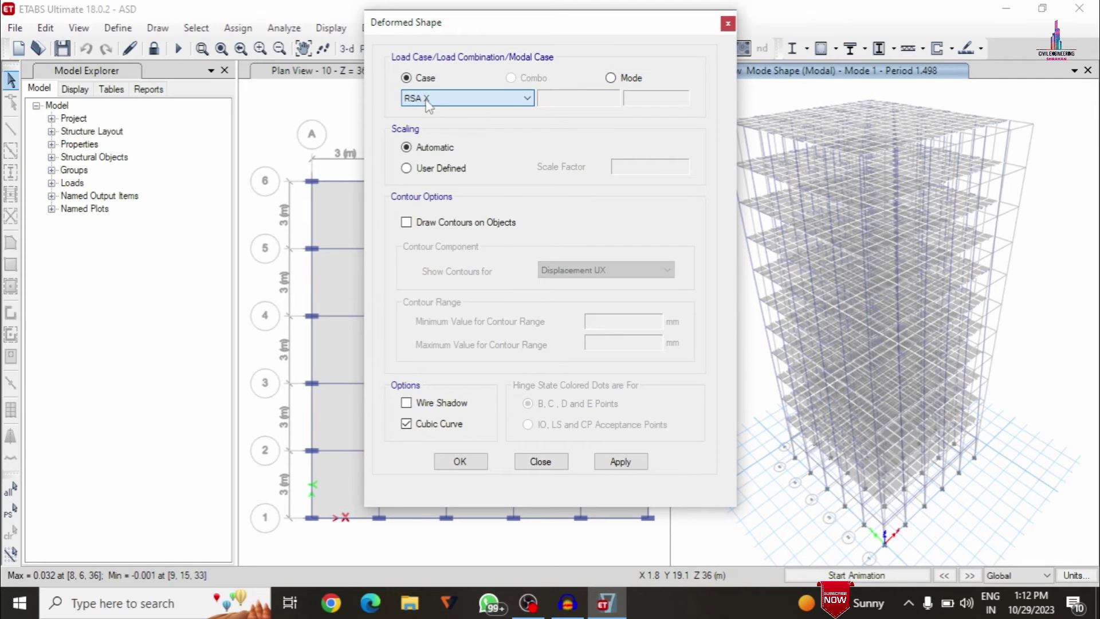
{"action": "left_click", "coordinate": [618, 462]}
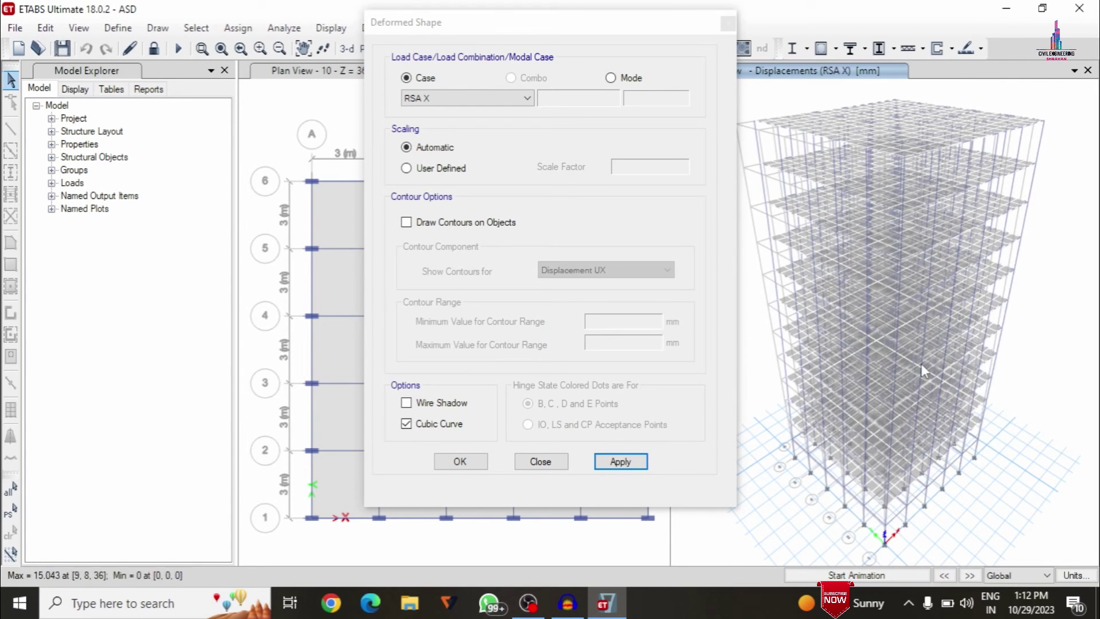
- Switch the deformed shape display to the RSA Y load case and apply it
{"action": "left_click", "coordinate": [504, 101]}
{"action": "left_click", "coordinate": [503, 101]}
{"action": "left_click", "coordinate": [456, 122]}
{"action": "left_click", "coordinate": [618, 462]}
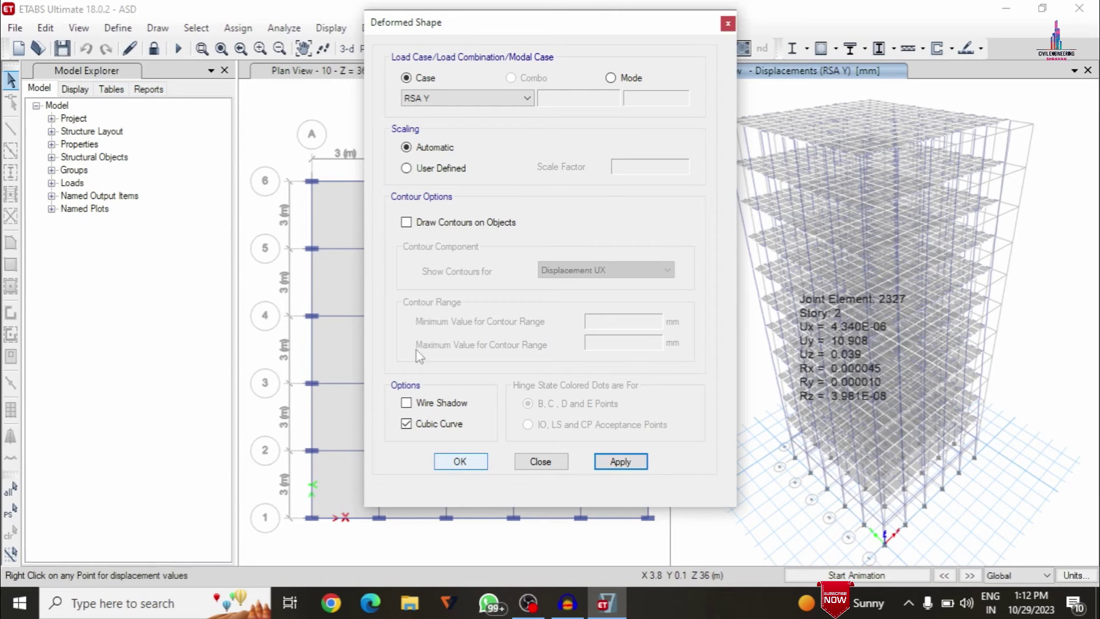
- Display the Shear 2-2 force diagram of the frames for the RSA X case
{"action": "left_click", "coordinate": [331, 28]}
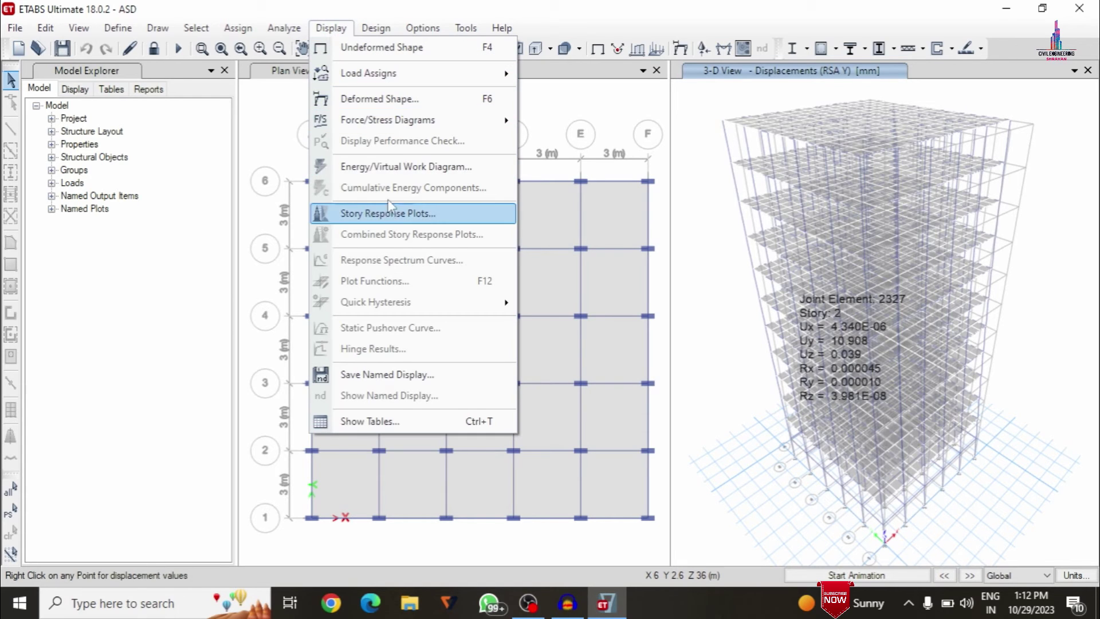
{"action": "mouse_move", "coordinate": [399, 126]}
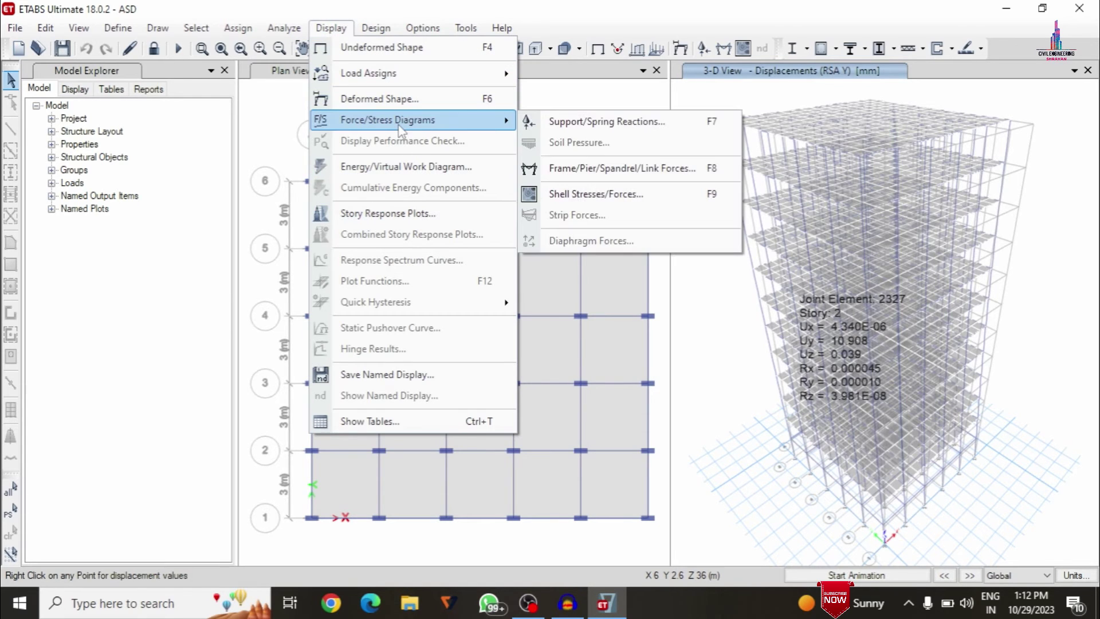
{"action": "left_click", "coordinate": [627, 166]}
{"action": "left_click", "coordinate": [424, 233]}
{"action": "left_click", "coordinate": [624, 498]}
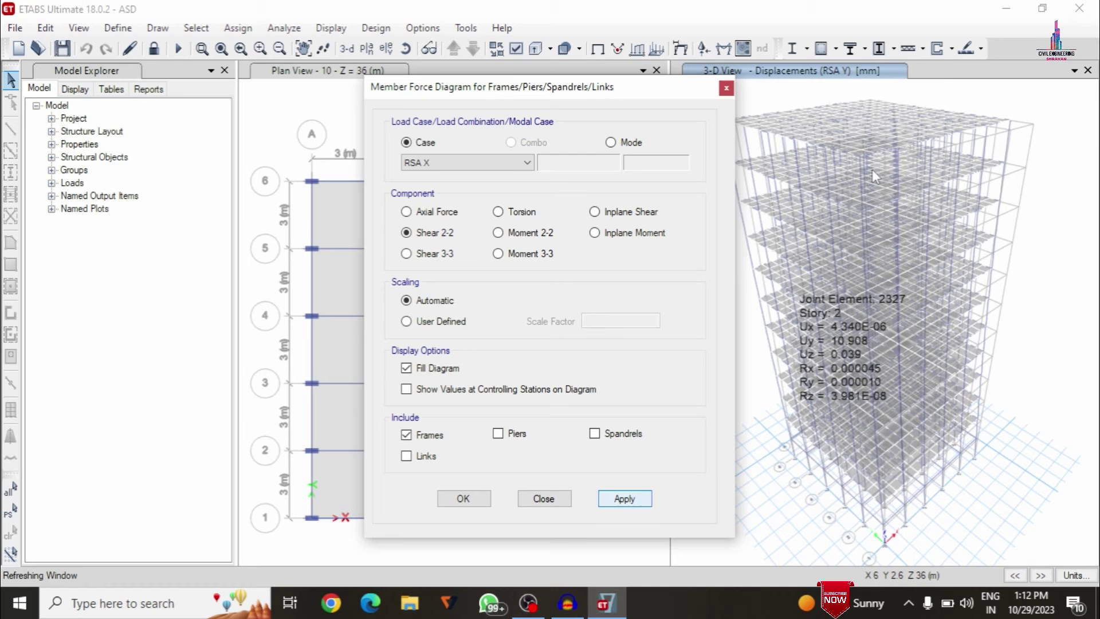
- Display the frames' Moment 3-3 diagram and the Torsion diagram for the RSA X case
{"action": "left_click", "coordinate": [522, 256]}
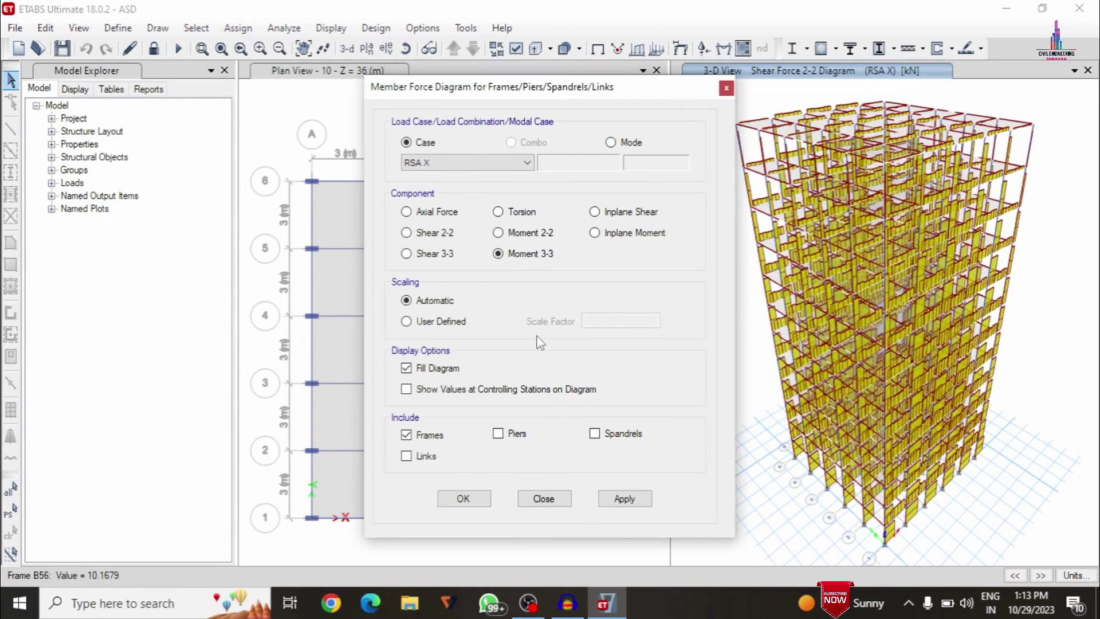
{"action": "left_click", "coordinate": [623, 499]}
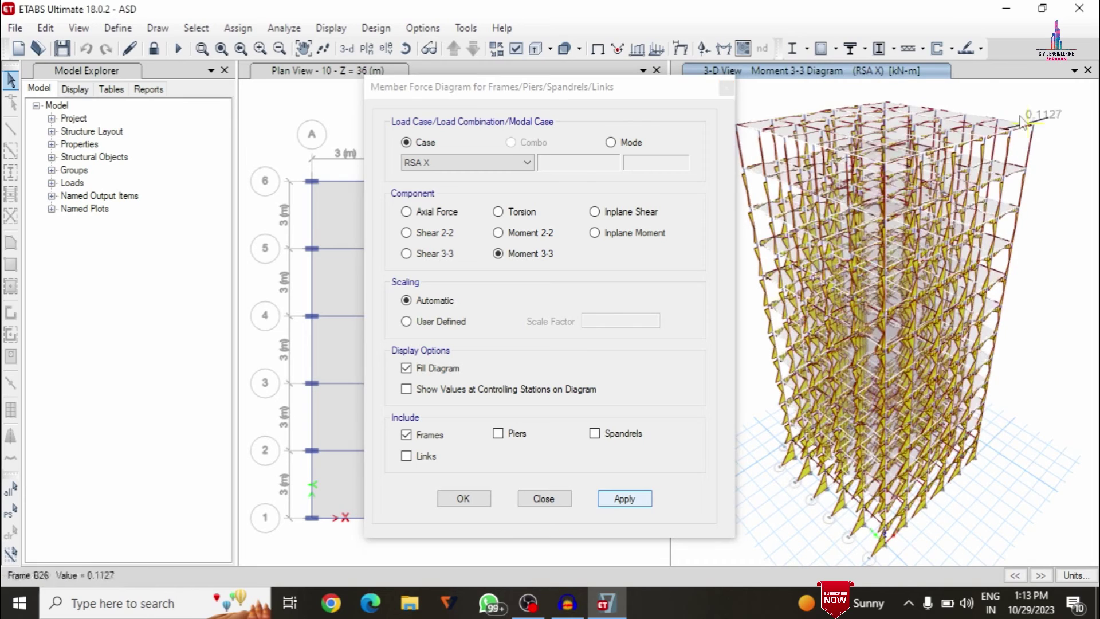
{"action": "left_click", "coordinate": [517, 213]}
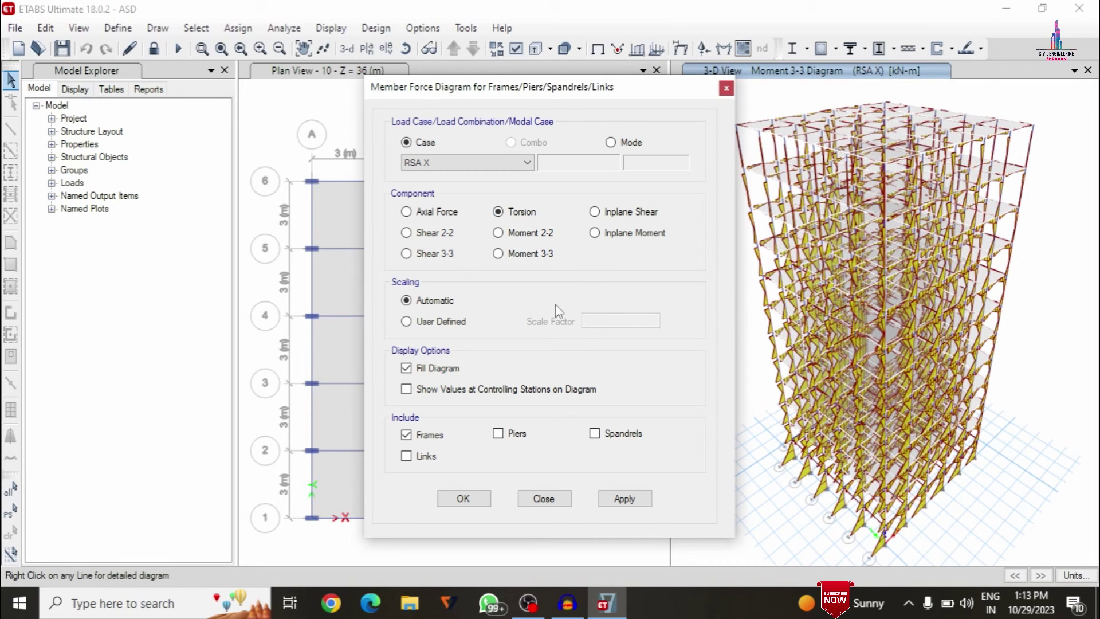
{"action": "left_click", "coordinate": [644, 498]}
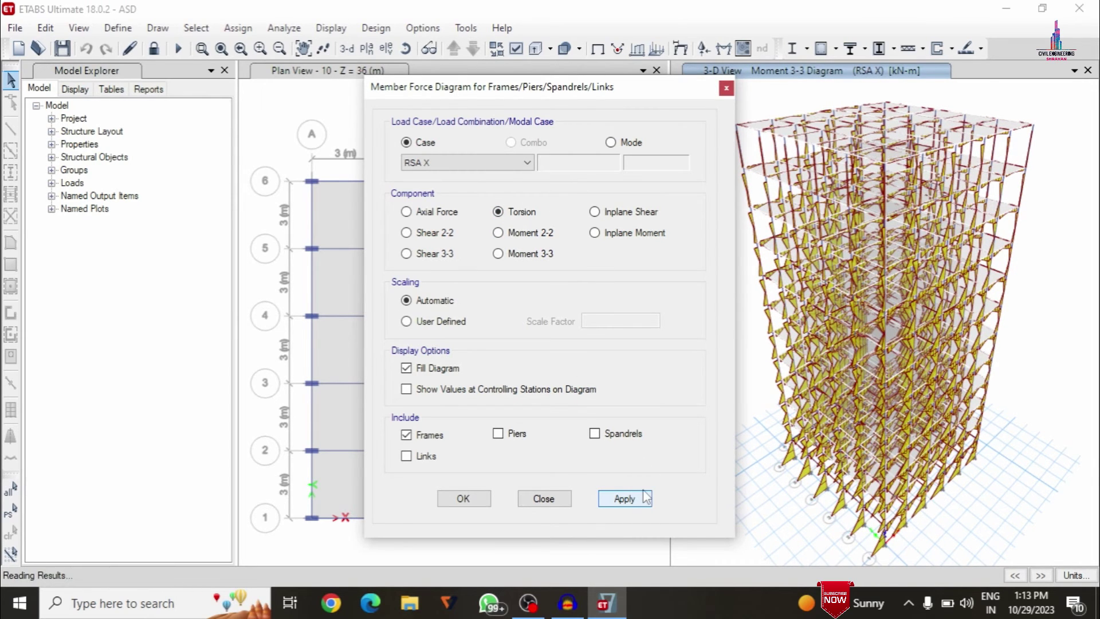
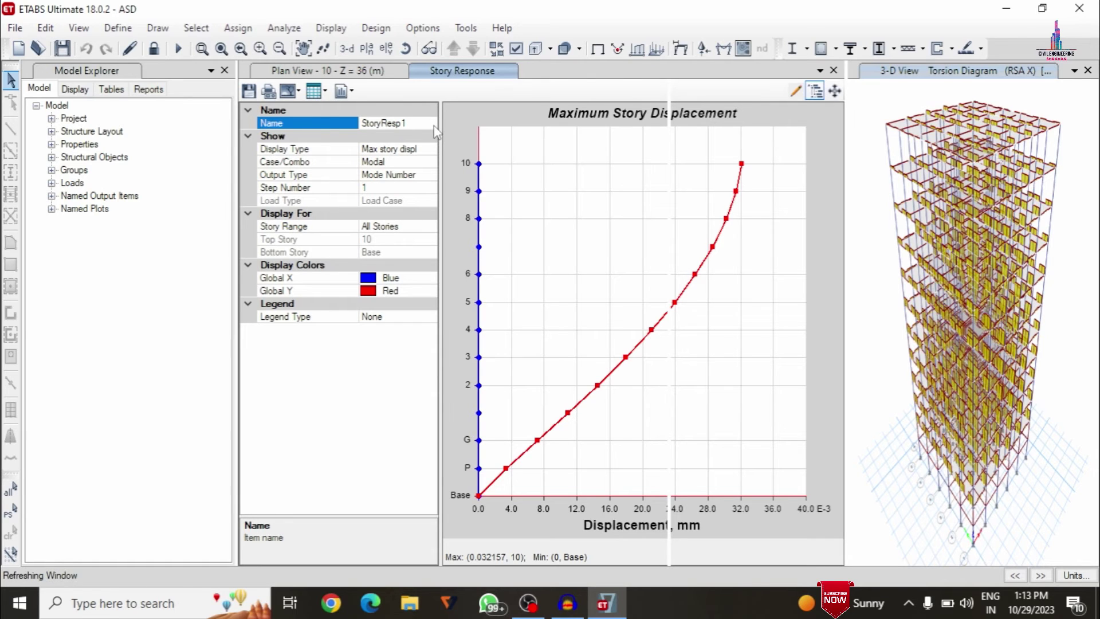
- Plot the auto lateral loads to diaphragms and to stories for the EQX pattern in the story response plot
{"action": "left_click", "coordinate": [430, 150]}
{"action": "left_click", "coordinate": [429, 149]}
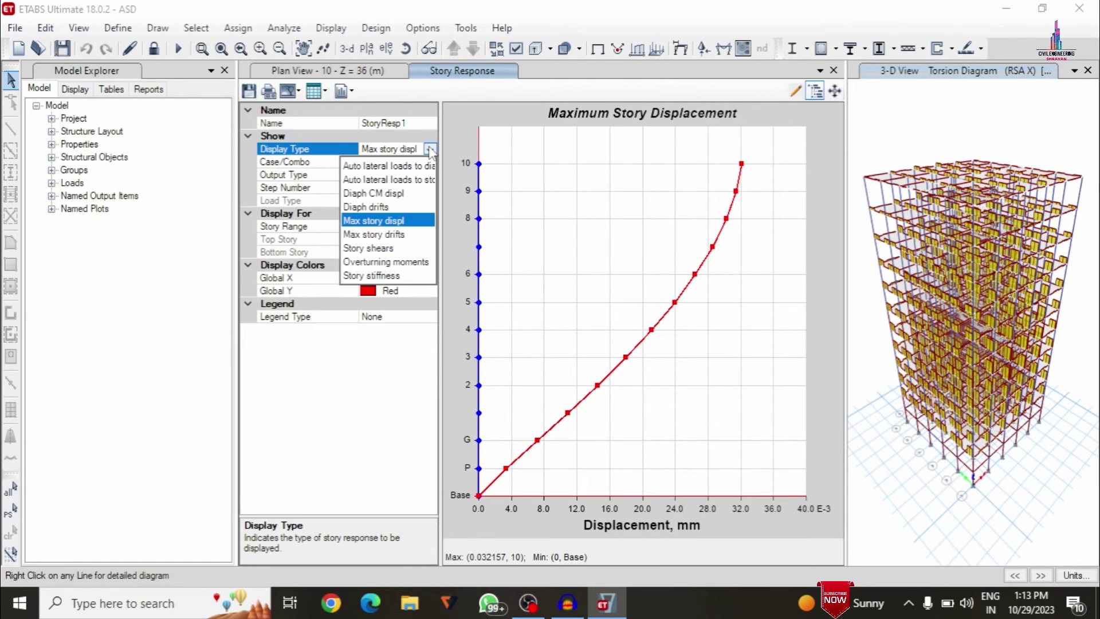
{"action": "left_click", "coordinate": [430, 149]}
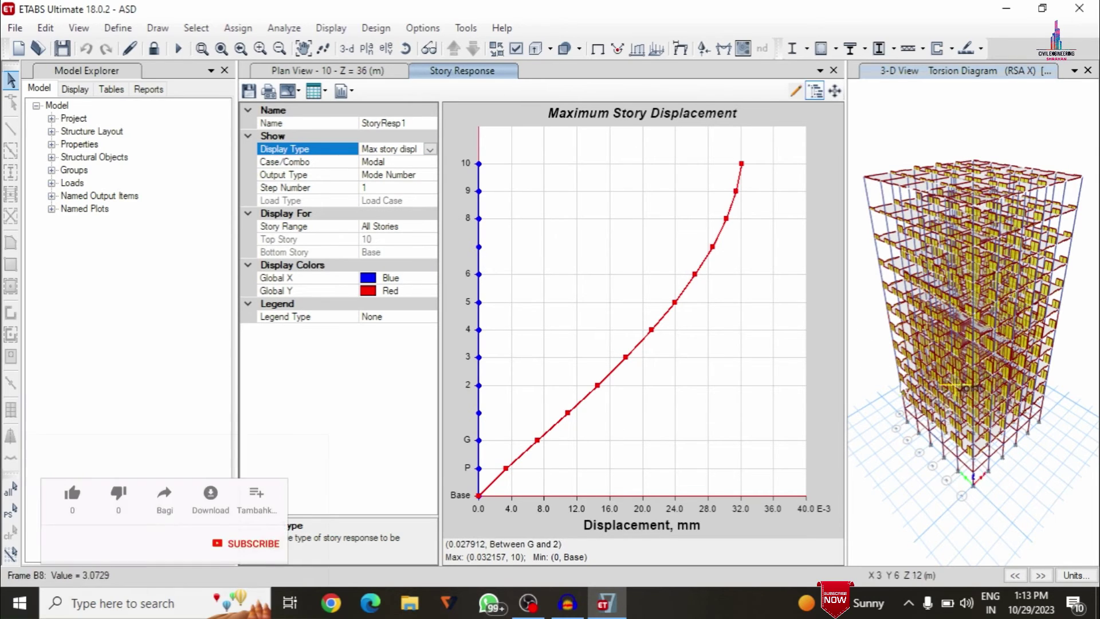
{"action": "left_click", "coordinate": [429, 149]}
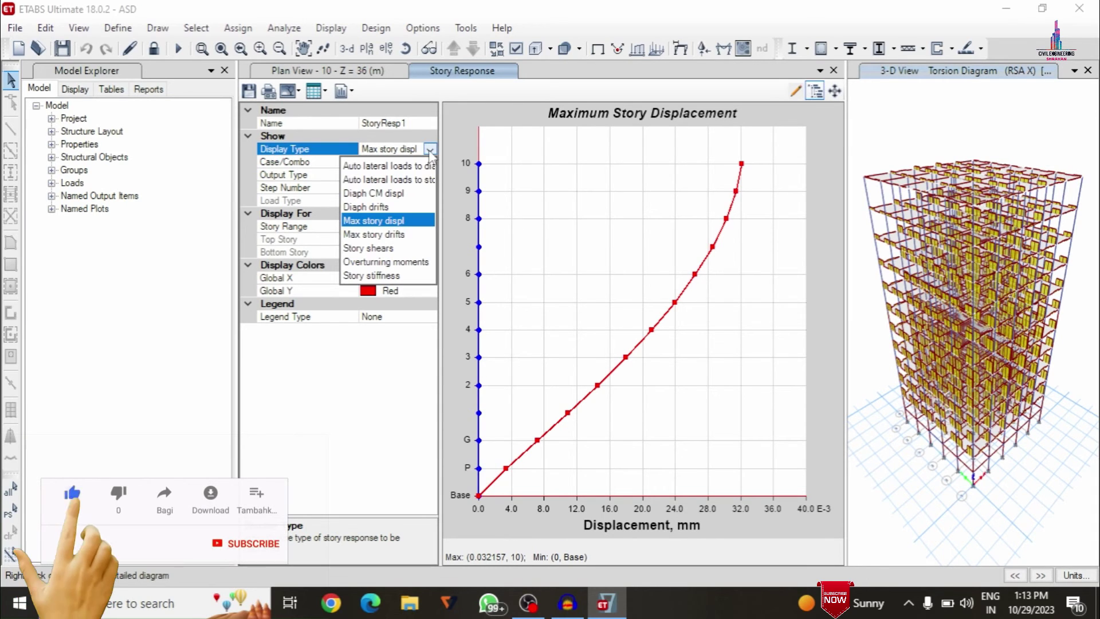
{"action": "left_click", "coordinate": [389, 166]}
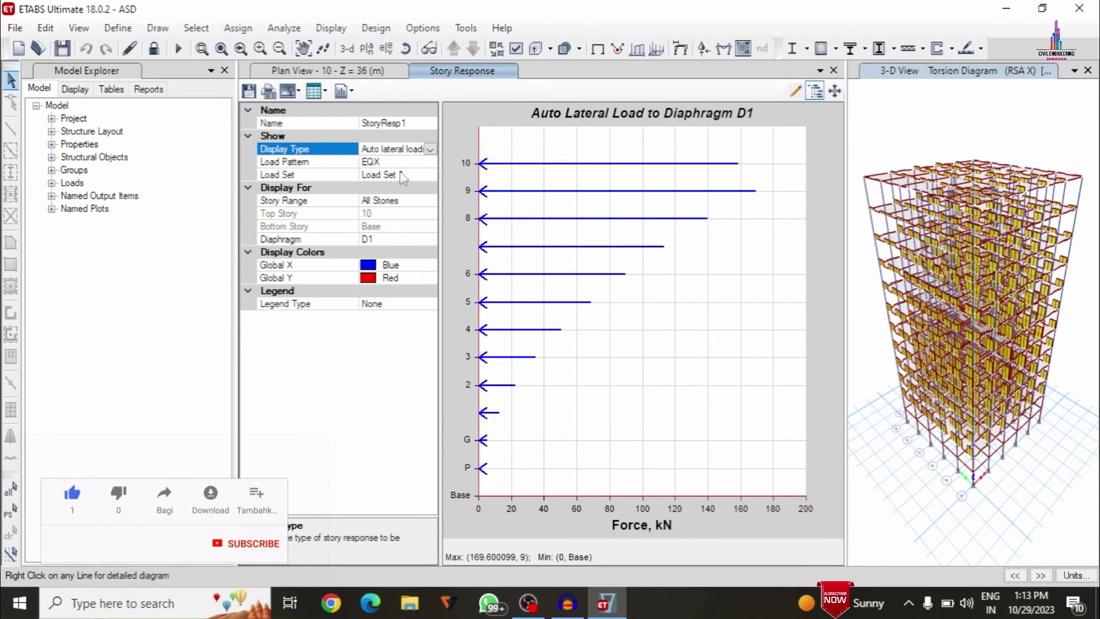
{"action": "left_click", "coordinate": [430, 149]}
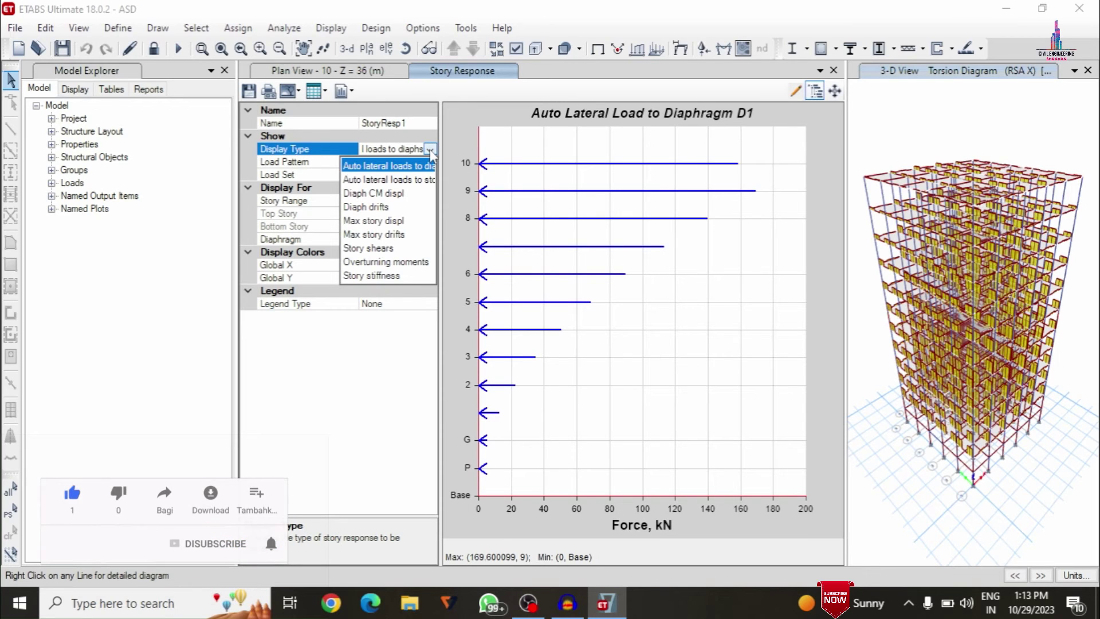
{"action": "left_click", "coordinate": [410, 181]}
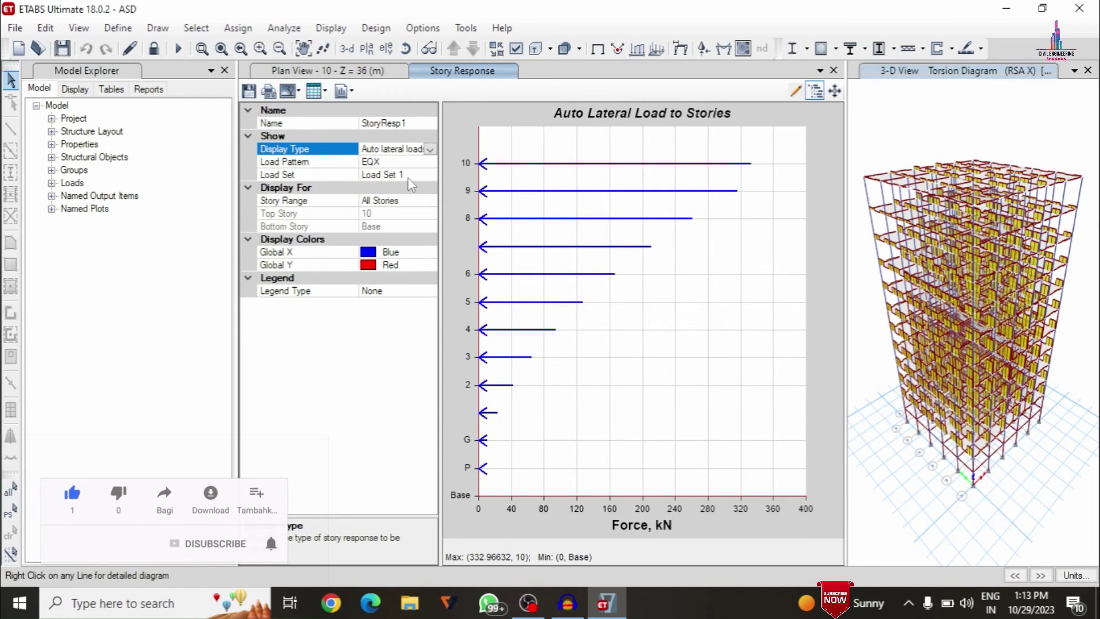
- Plot the diaphragm CM displacements and the diaphragm drifts of D1 for the Modal case
{"action": "left_click", "coordinate": [430, 149]}
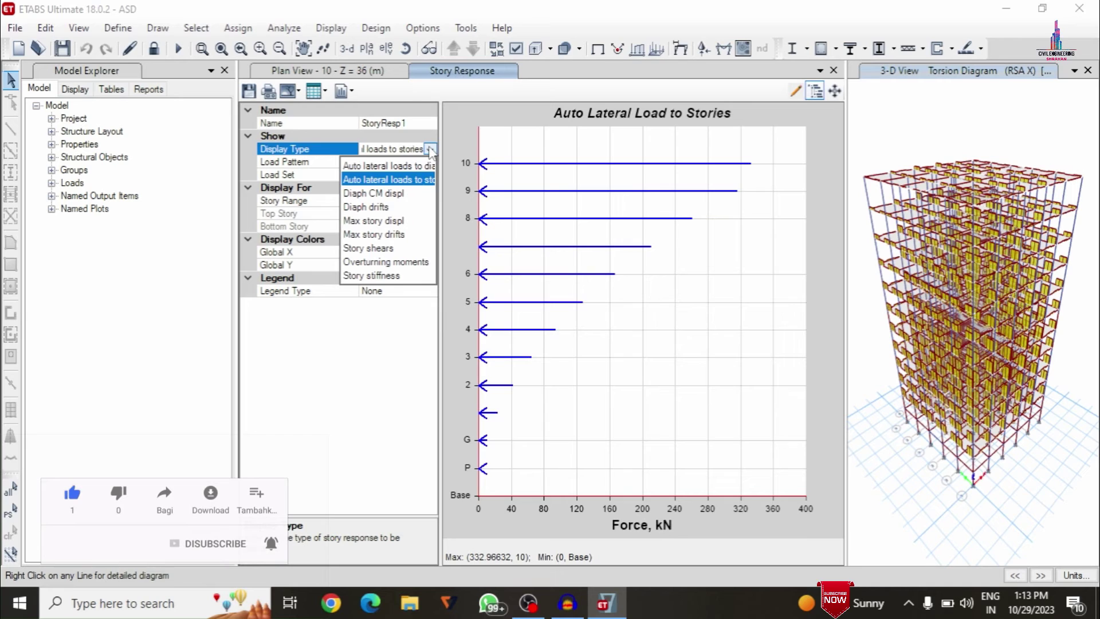
{"action": "left_click", "coordinate": [387, 195]}
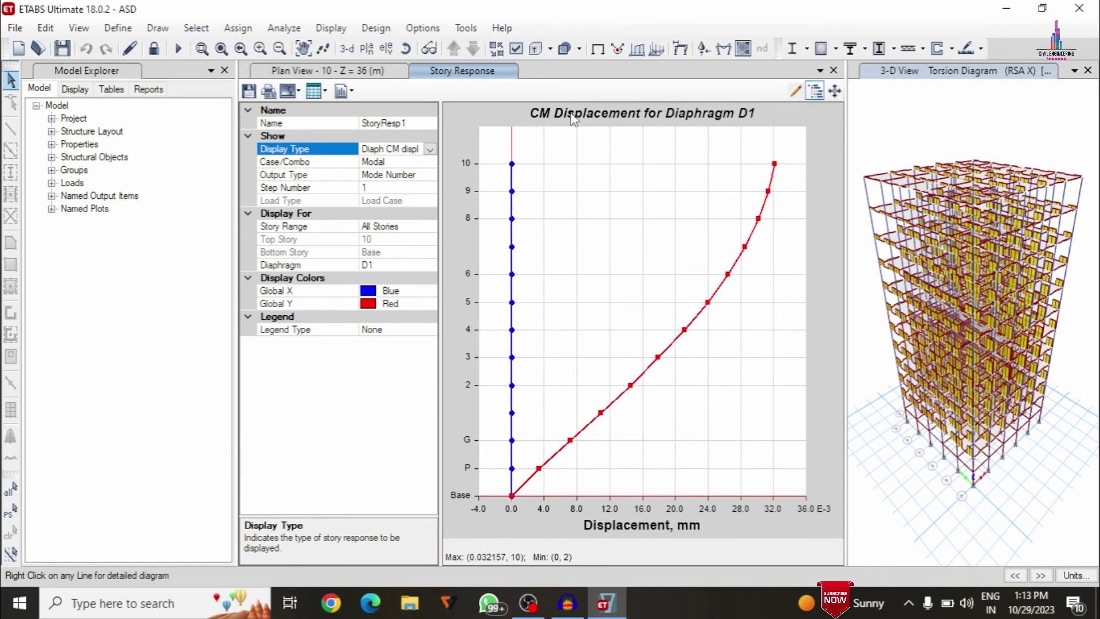
{"action": "left_click", "coordinate": [424, 150]}
{"action": "left_click", "coordinate": [395, 206]}
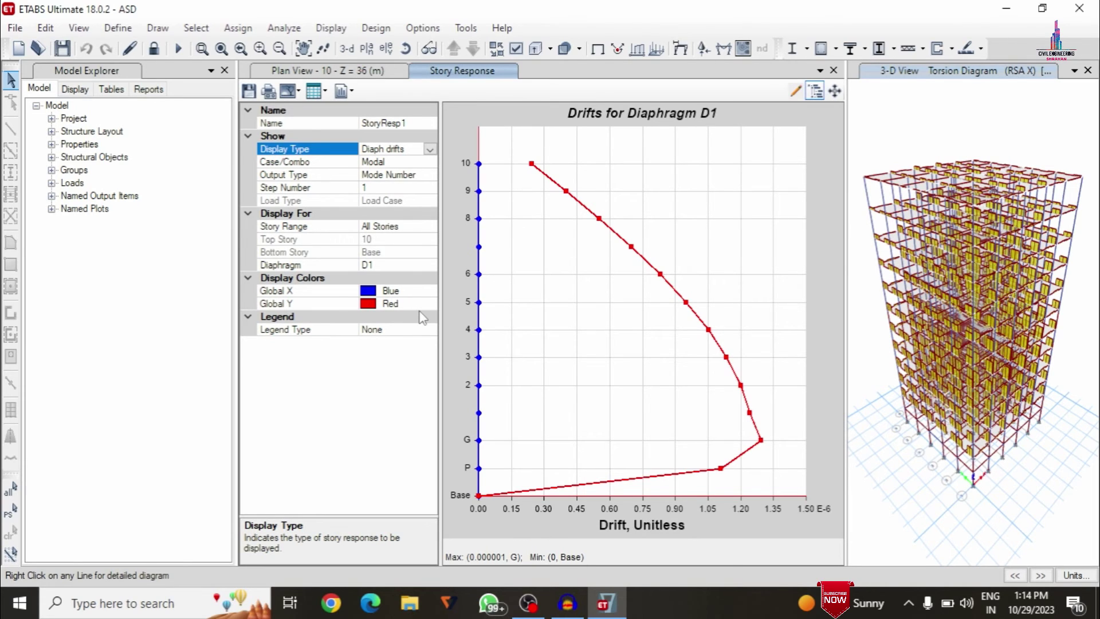
- Plot the maximum story displacements and the maximum story drifts for the Modal case
{"action": "left_click", "coordinate": [429, 150]}
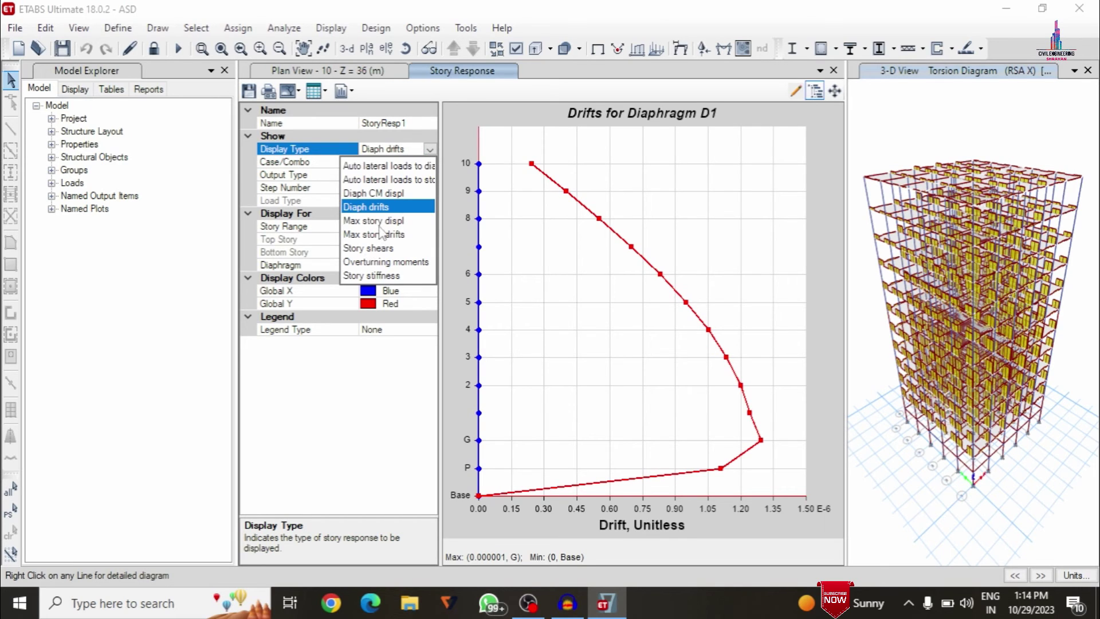
{"action": "left_click", "coordinate": [373, 220]}
{"action": "left_click", "coordinate": [430, 149]}
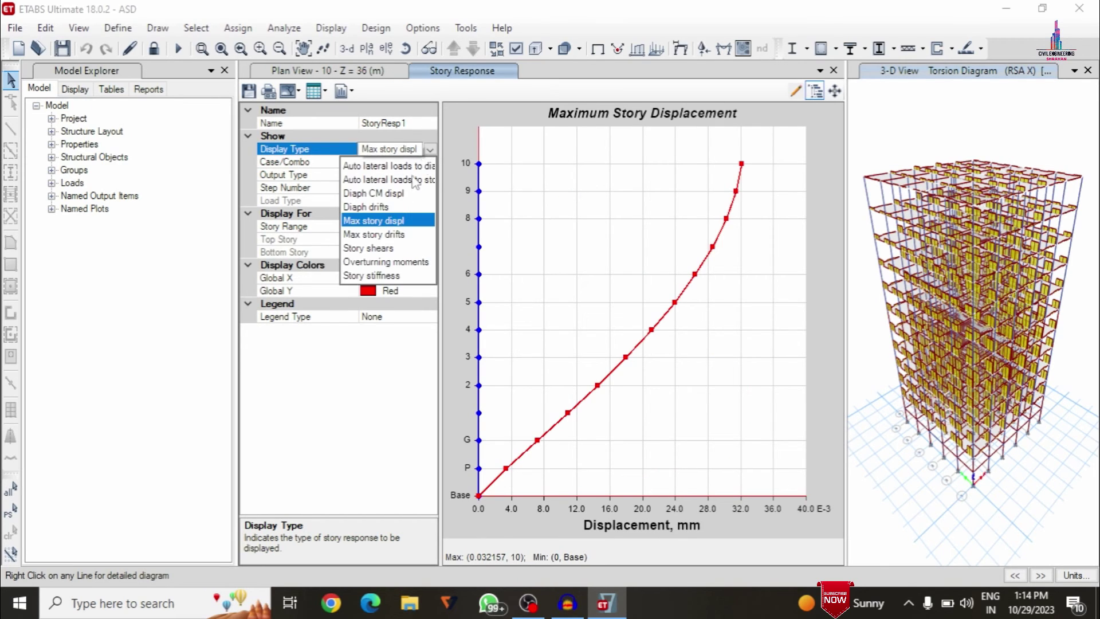
{"action": "left_click", "coordinate": [394, 234]}
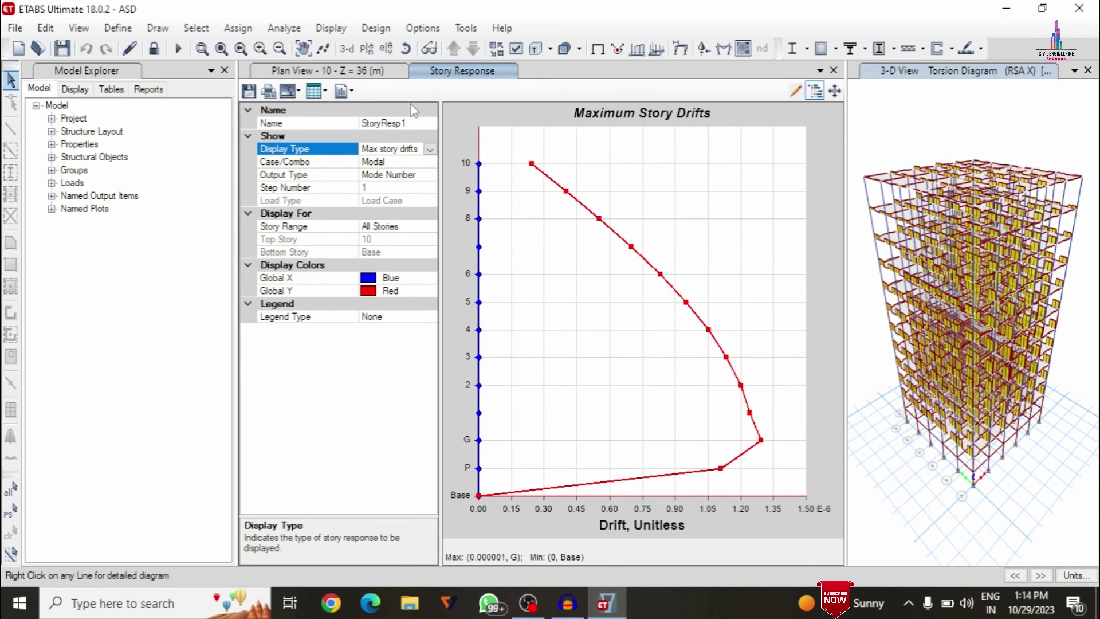
- View the story shears, overturning moments and story stiffness plots in turn for the Modal case
{"action": "left_click", "coordinate": [431, 149]}
{"action": "left_click", "coordinate": [395, 248]}
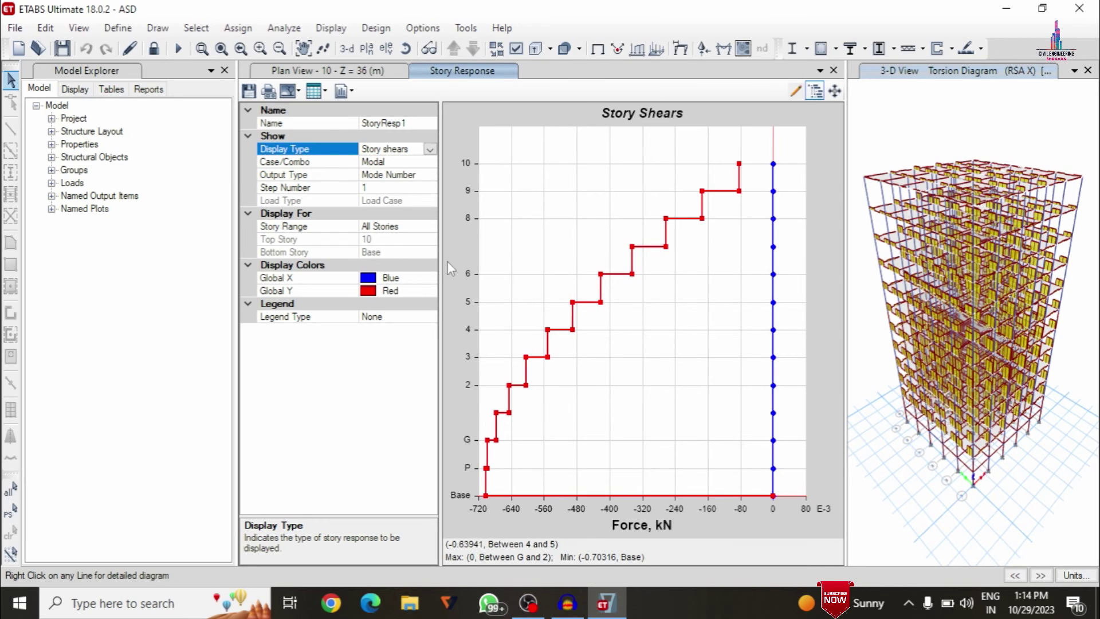
{"action": "left_click", "coordinate": [430, 149]}
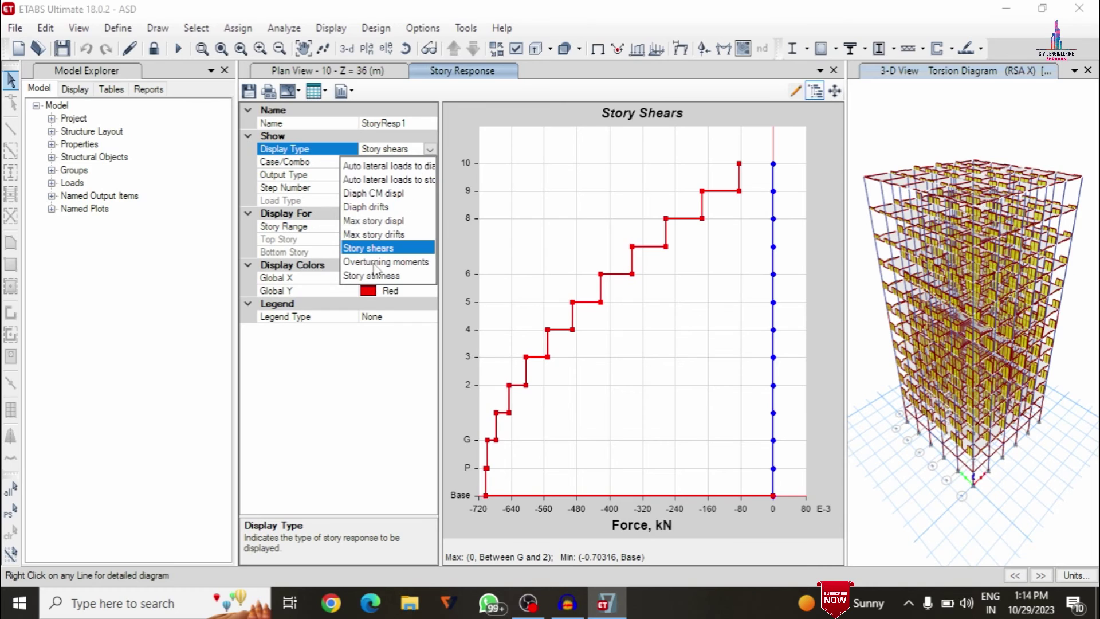
{"action": "left_click", "coordinate": [375, 270]}
{"action": "left_click", "coordinate": [430, 149]}
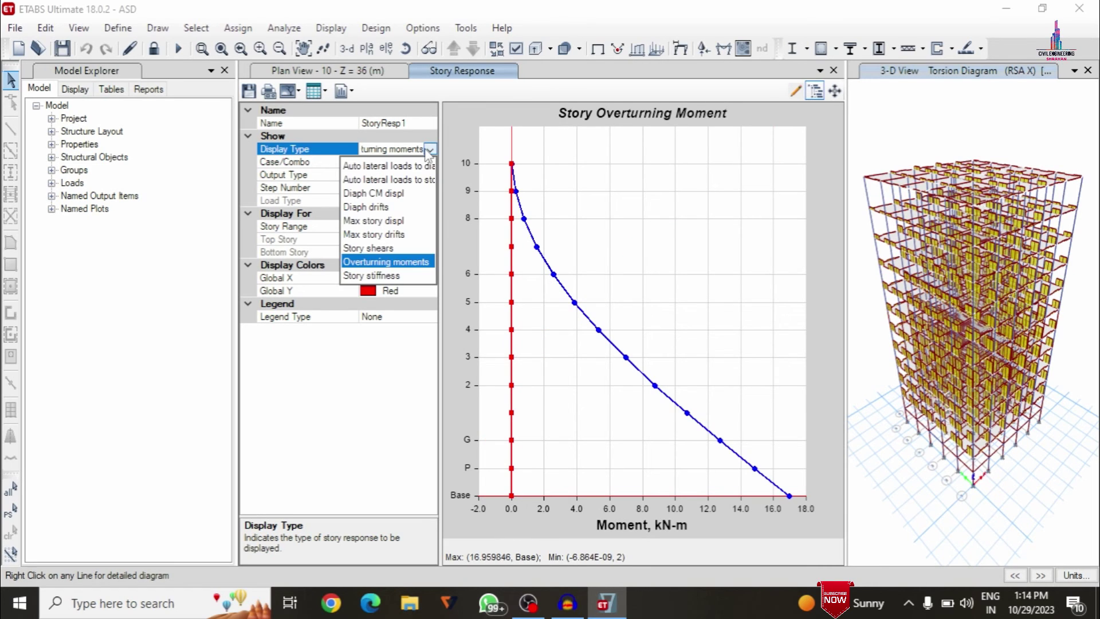
{"action": "left_click", "coordinate": [399, 274]}
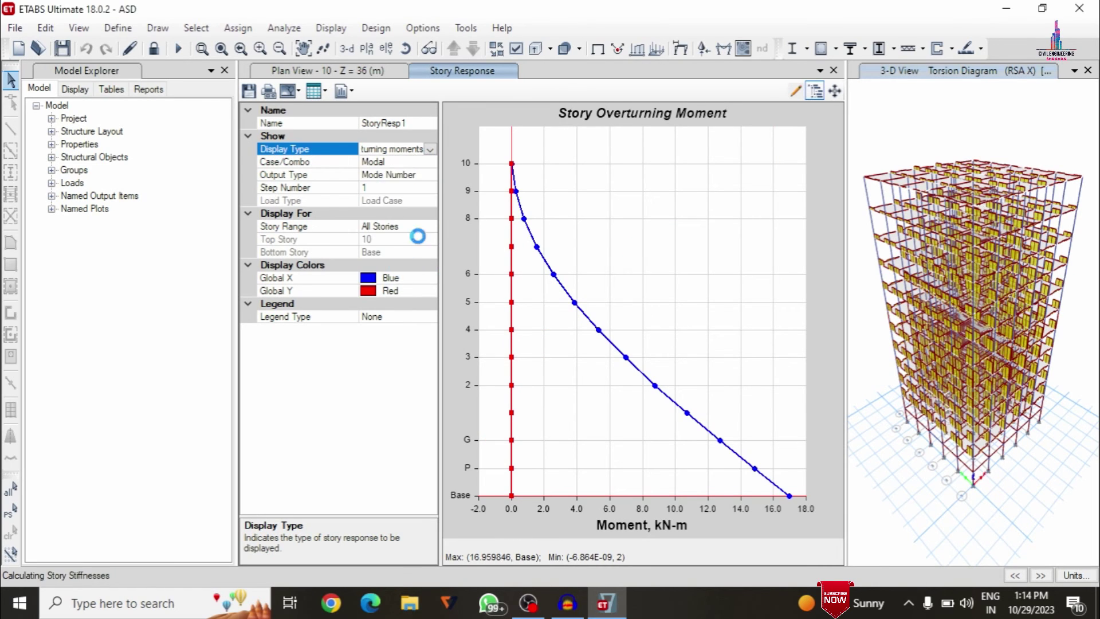
{"action": "left_click", "coordinate": [419, 123]}
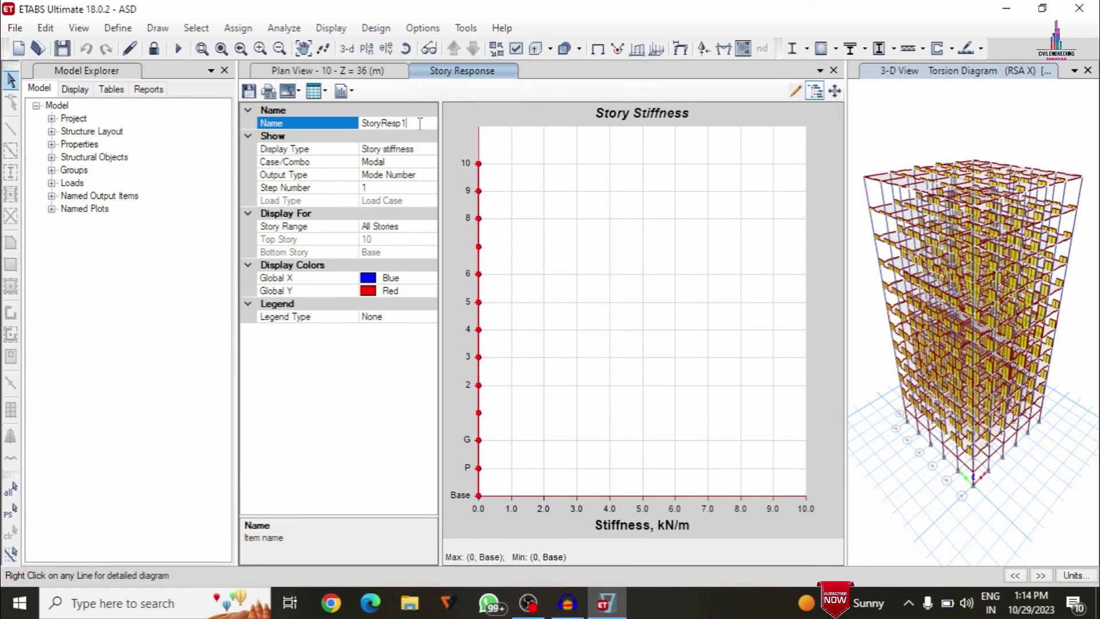
{"action": "left_click", "coordinate": [427, 189]}
{"action": "left_click", "coordinate": [429, 188]}
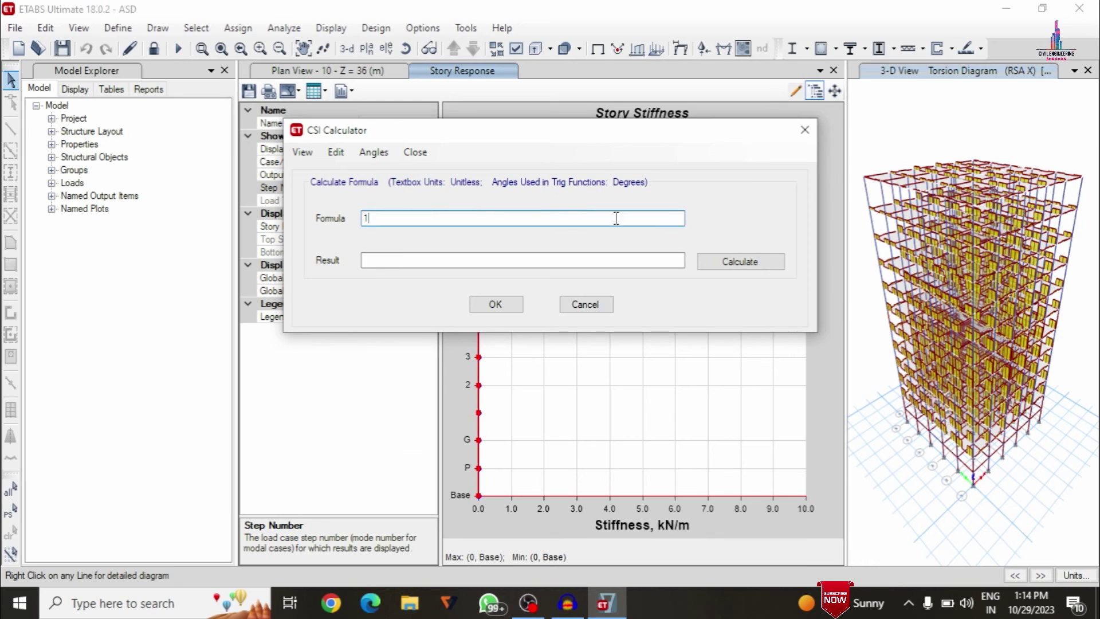
{"action": "left_click", "coordinate": [585, 303]}
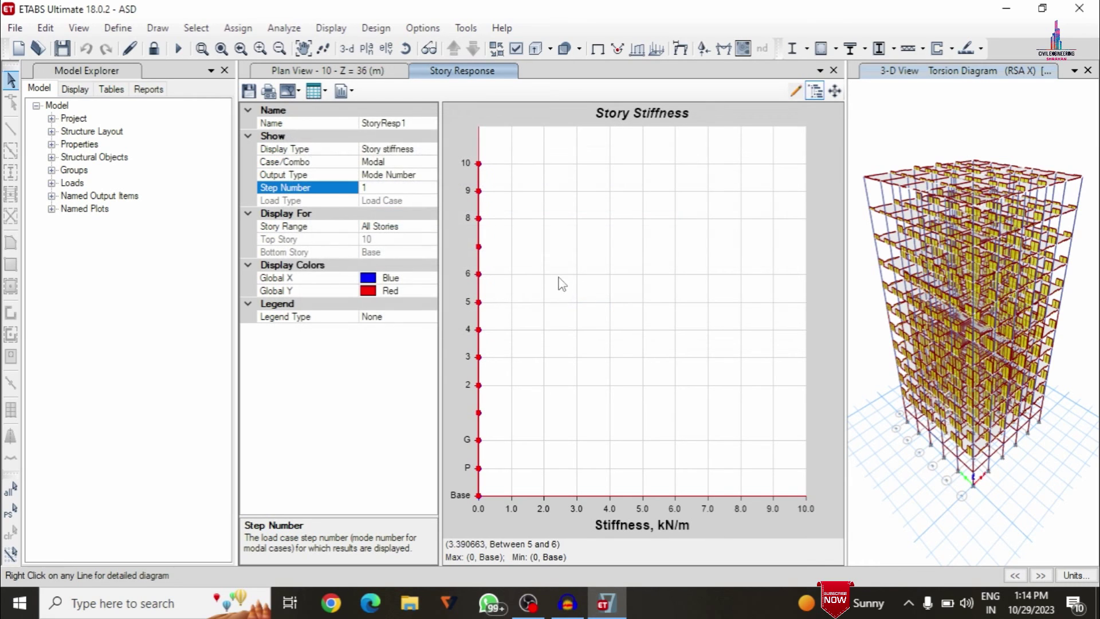
- Set the load case of the story stiffness plot to RSA X
{"action": "left_click", "coordinate": [430, 162]}
{"action": "left_click", "coordinate": [430, 162]}
{"action": "left_click", "coordinate": [397, 199]}
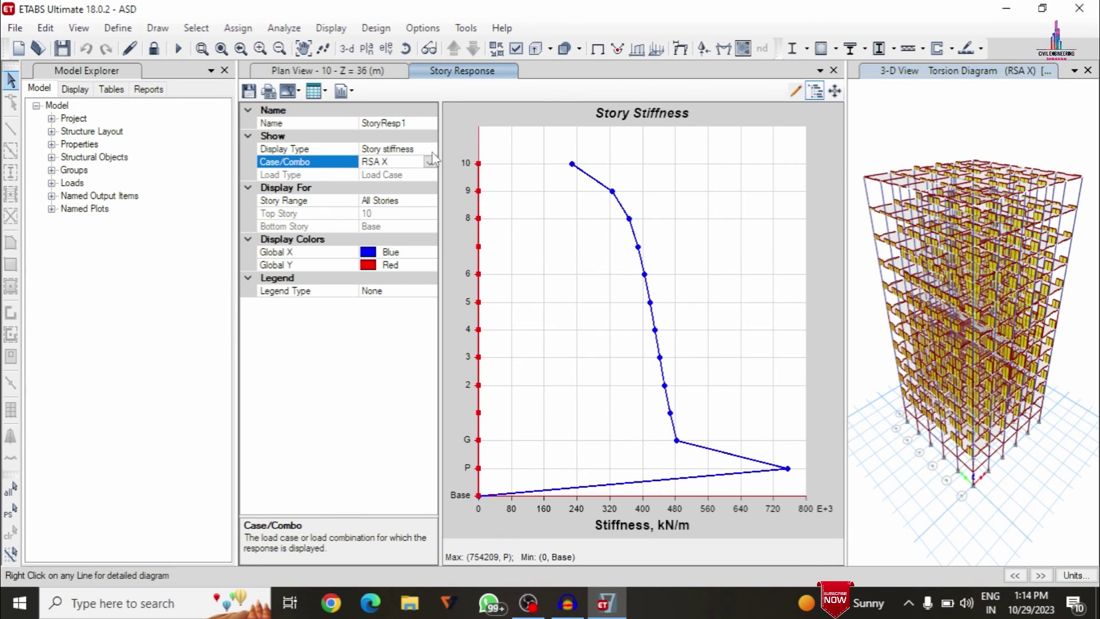
- Review the auto lateral load plots to diaphragms and to stories again for the EQX pattern
{"action": "left_click", "coordinate": [430, 149]}
{"action": "left_click", "coordinate": [429, 149]}
{"action": "left_click", "coordinate": [389, 166]}
{"action": "left_click", "coordinate": [430, 149]}
{"action": "left_click", "coordinate": [405, 180]}
- Plot the diaphragm drifts of D1 and the story shears for the RSA X case
{"action": "left_click", "coordinate": [429, 148]}
{"action": "left_click", "coordinate": [396, 206]}
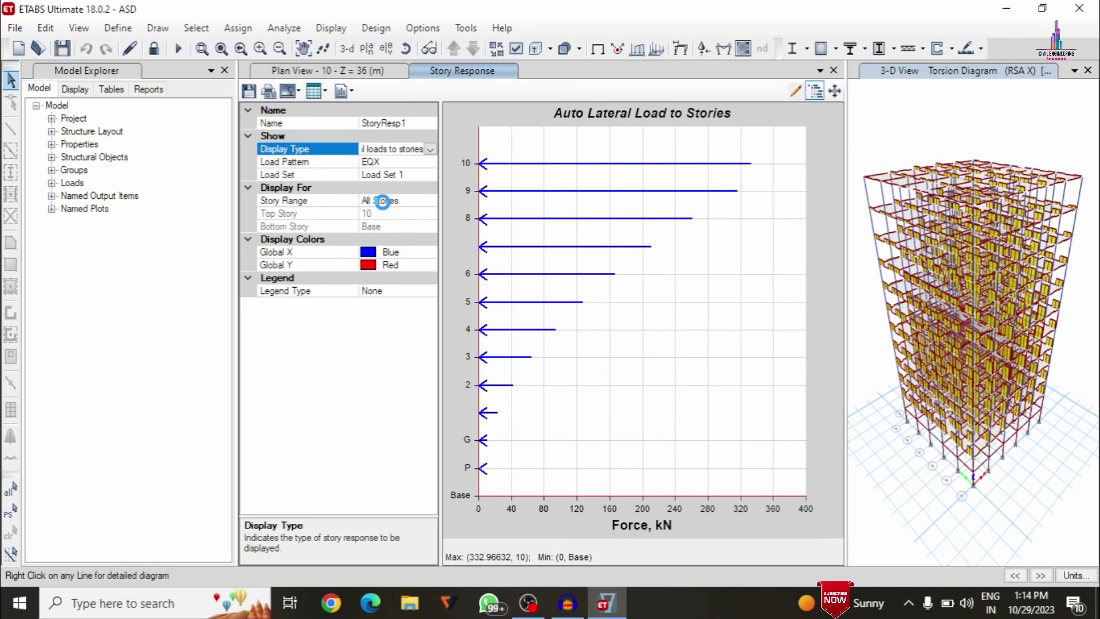
{"action": "left_click", "coordinate": [429, 149]}
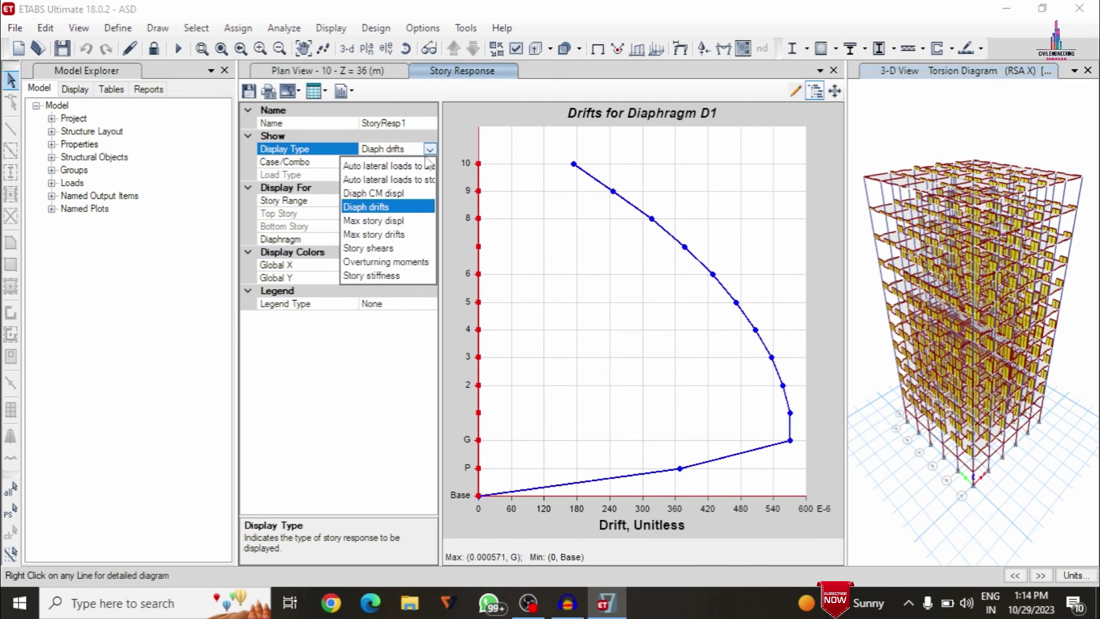
{"action": "left_click", "coordinate": [387, 250]}
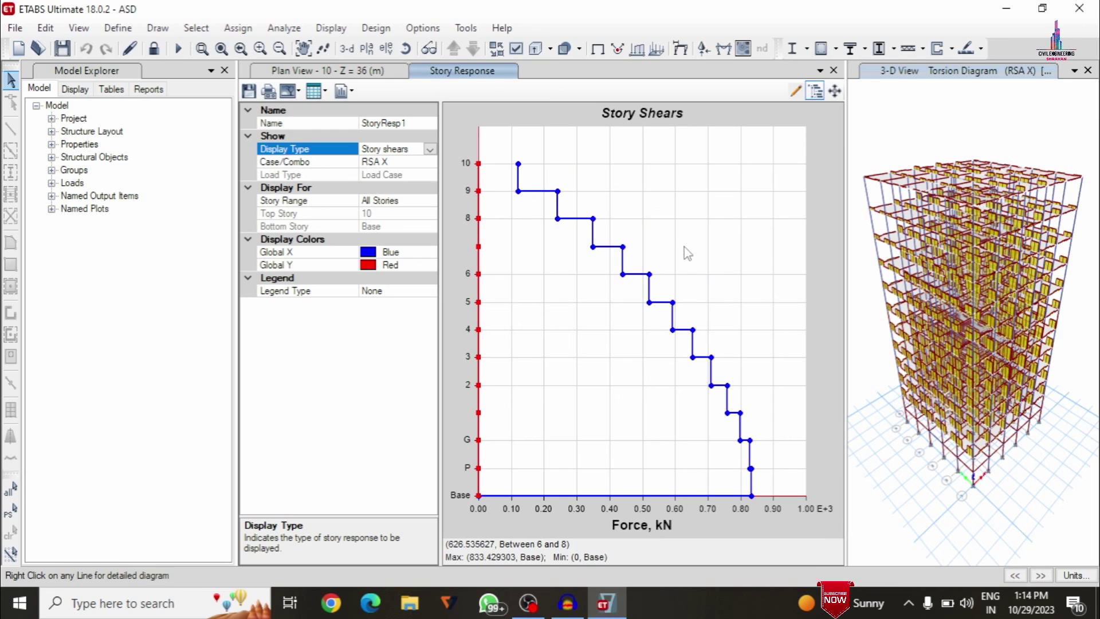